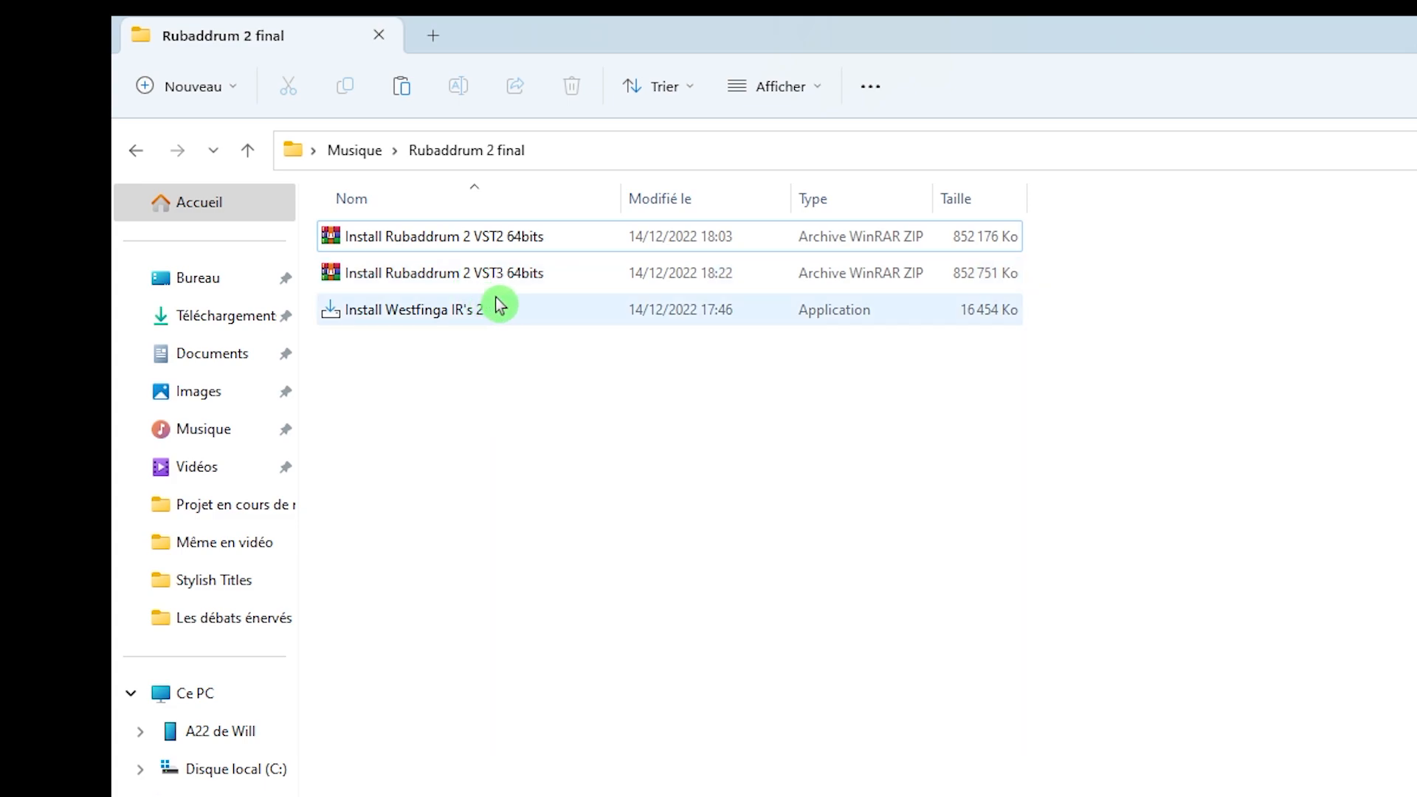
Extract the Install Rubaddrum 2 VST2 64bits archive into the current Rubaddrum 2 final folder with WinRAR
mouse_move(495, 298)
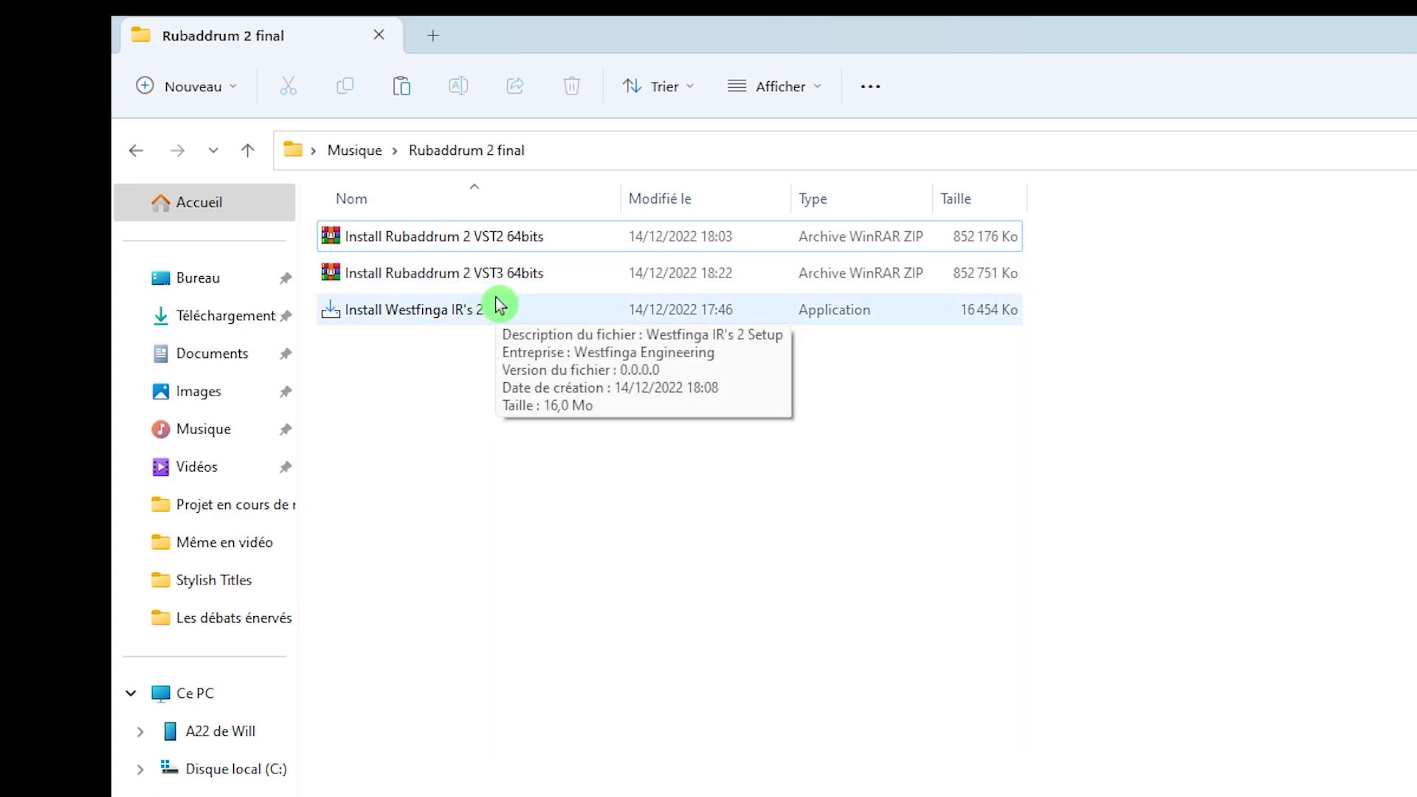
left_click(468, 241)
right_click(468, 241)
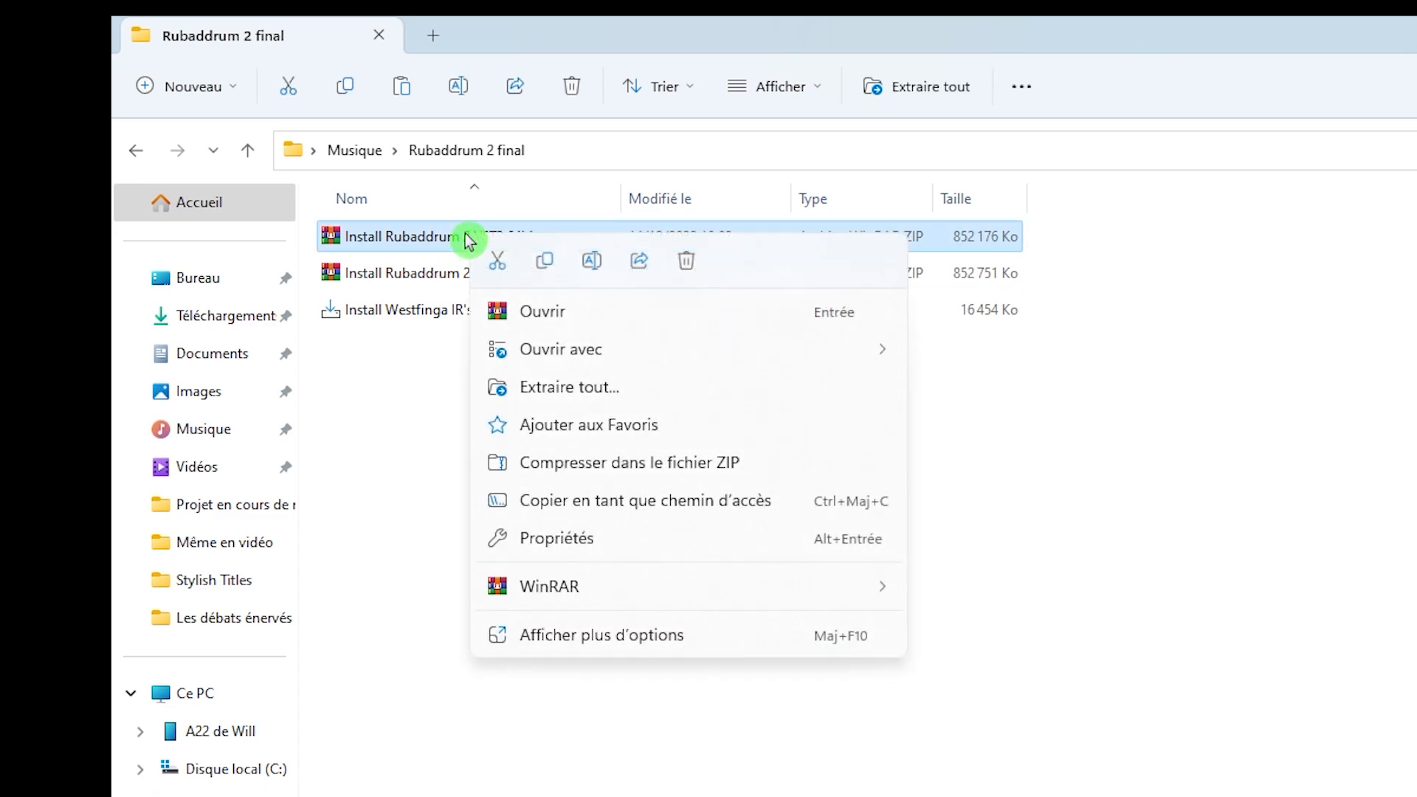
mouse_move(791, 591)
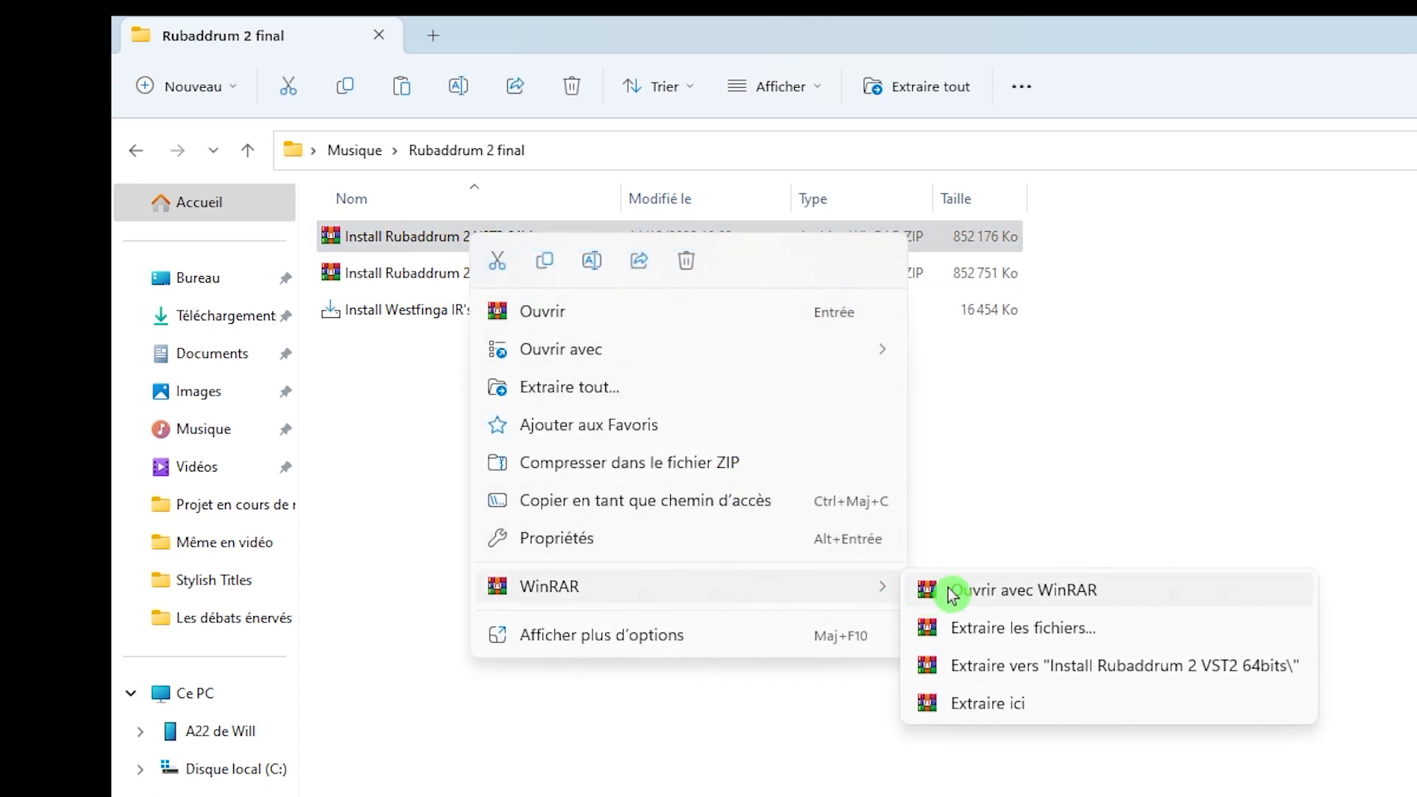
left_click(987, 702)
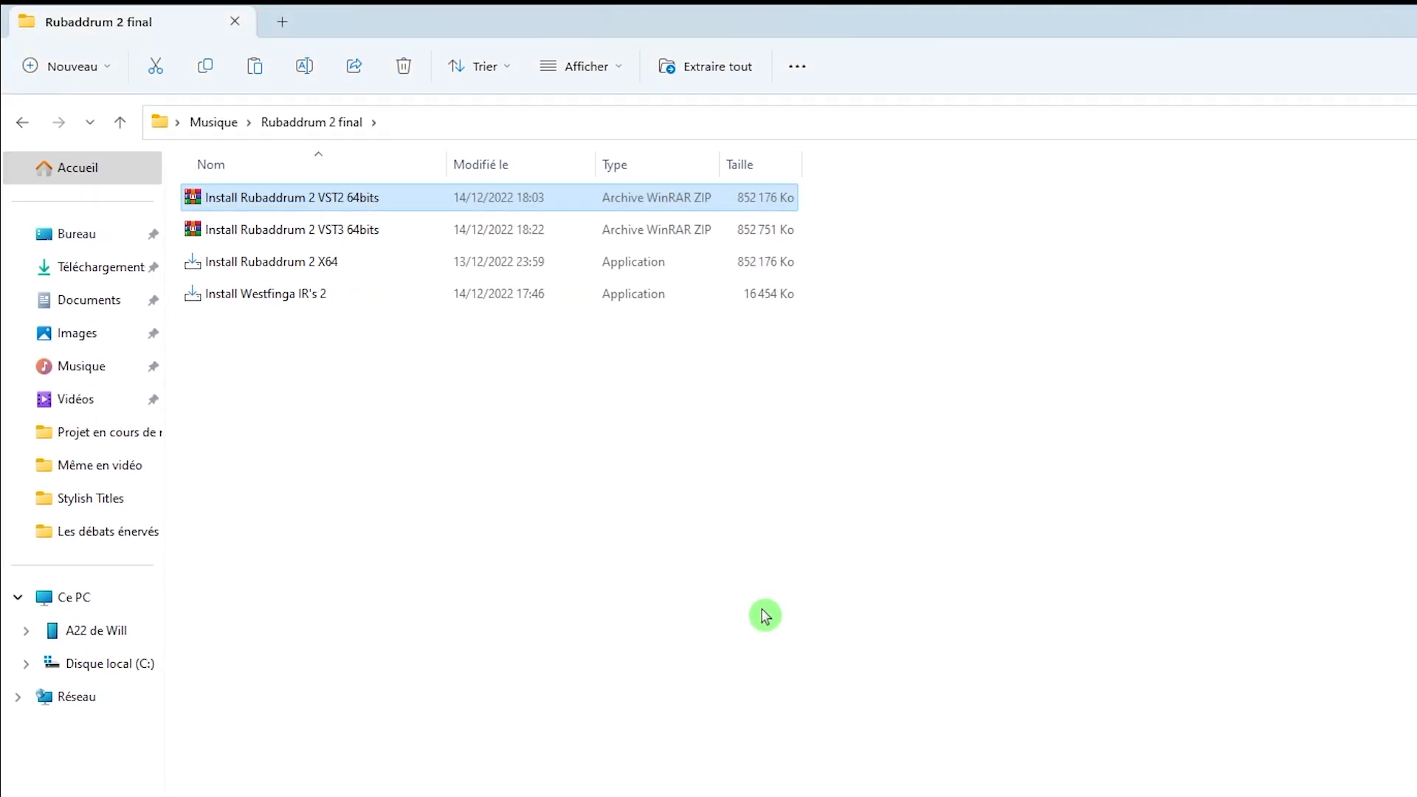
Install Rubaddrum 2 VSTx64 from the extracted Install Rubaddrum 2 X64 application, accepting the license agreement and the default folders
left_click(347, 264)
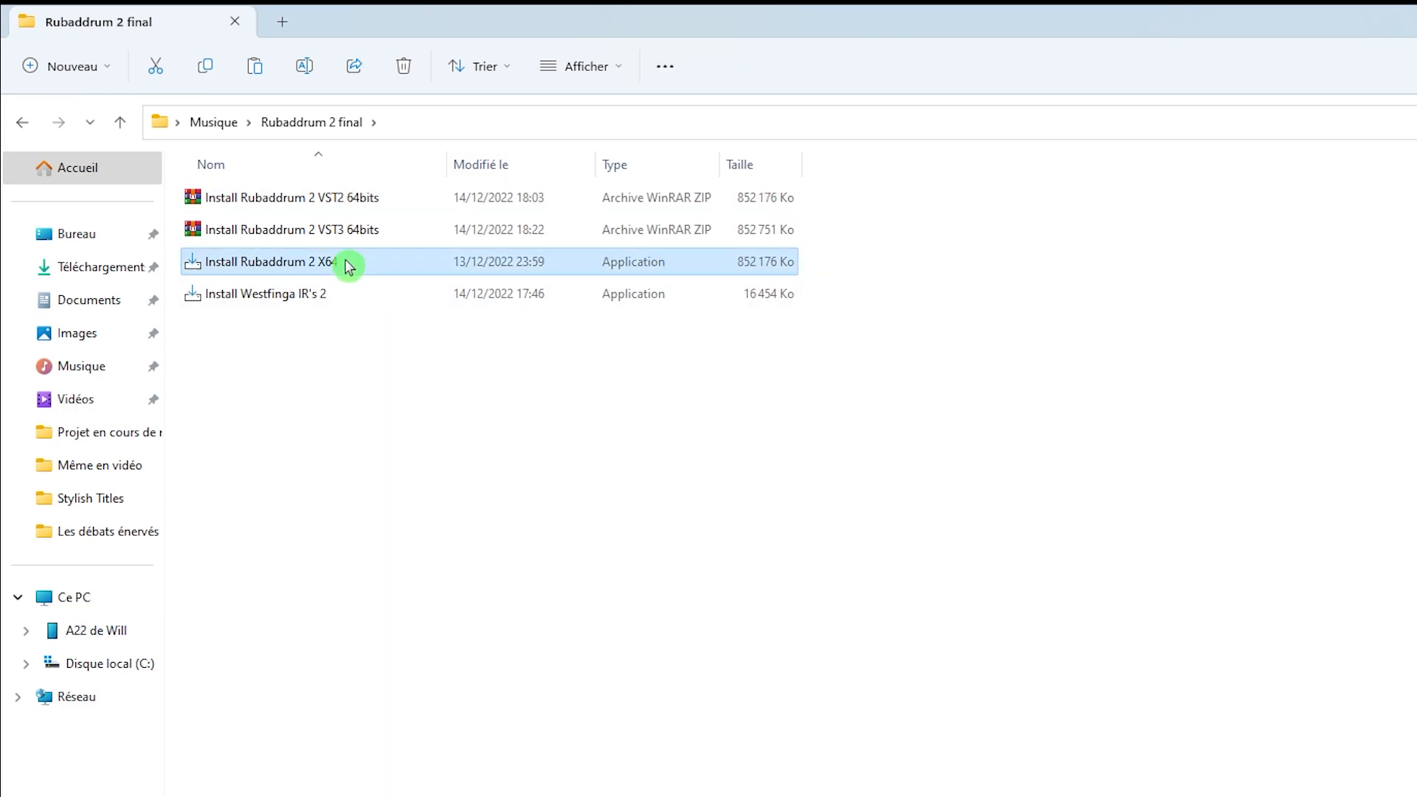
double_click(347, 264)
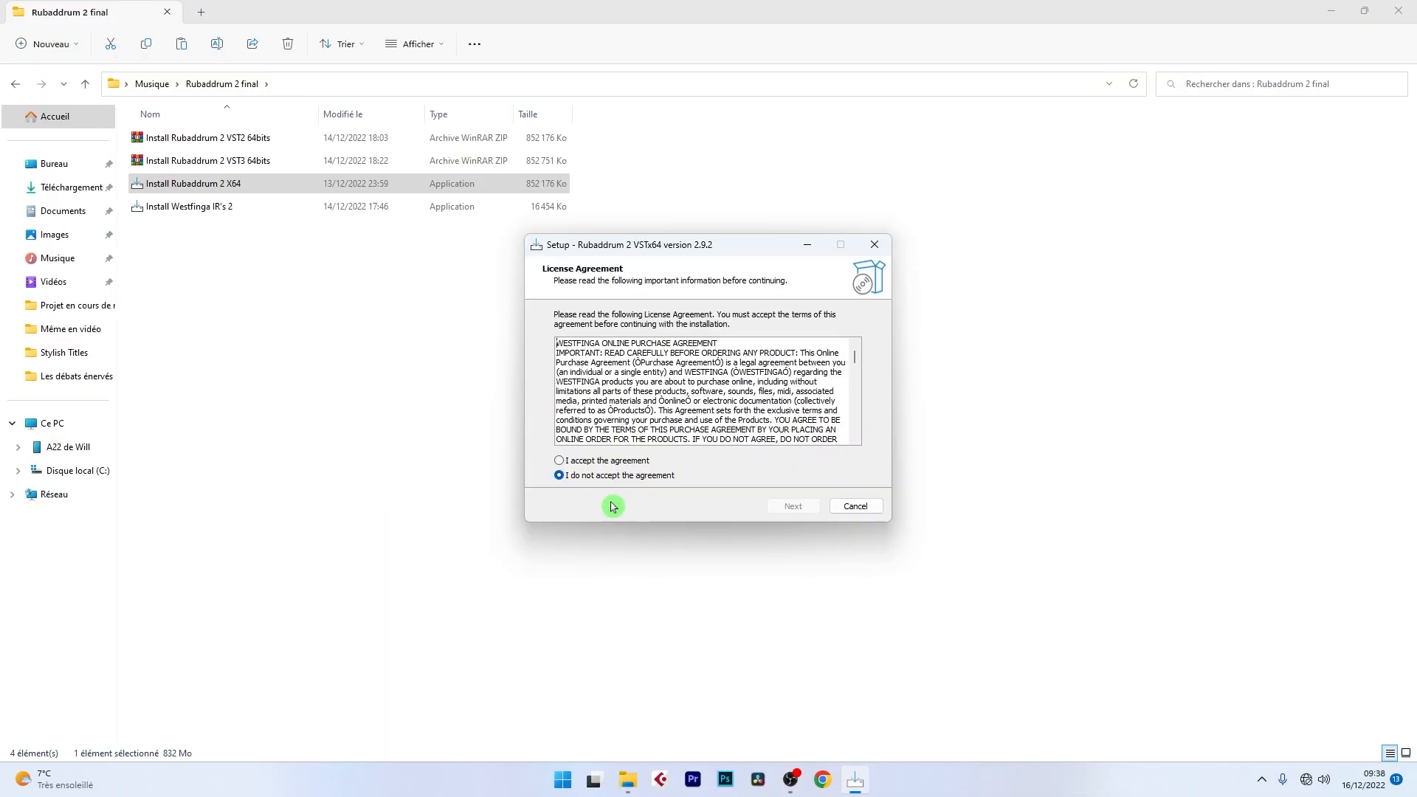
left_click(602, 461)
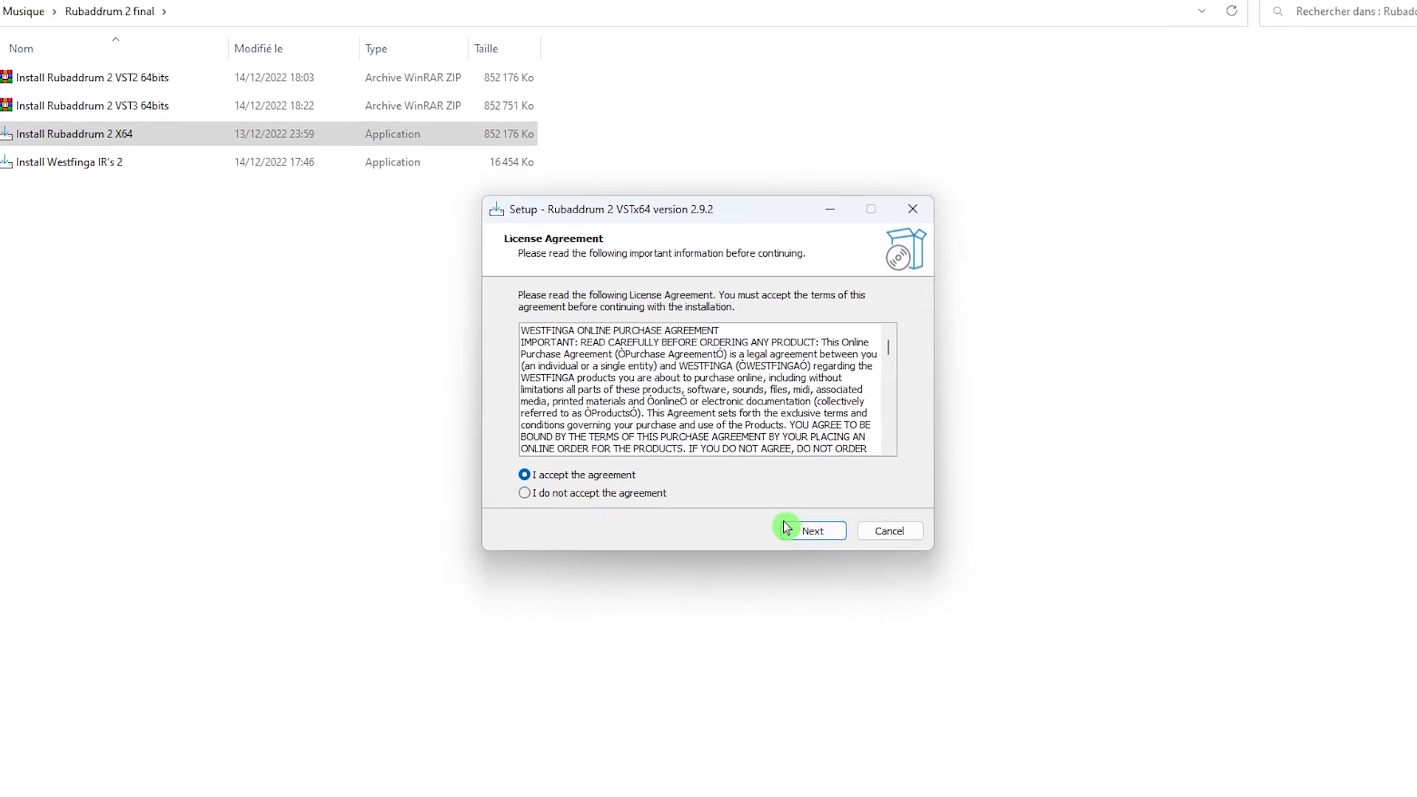
left_click(812, 532)
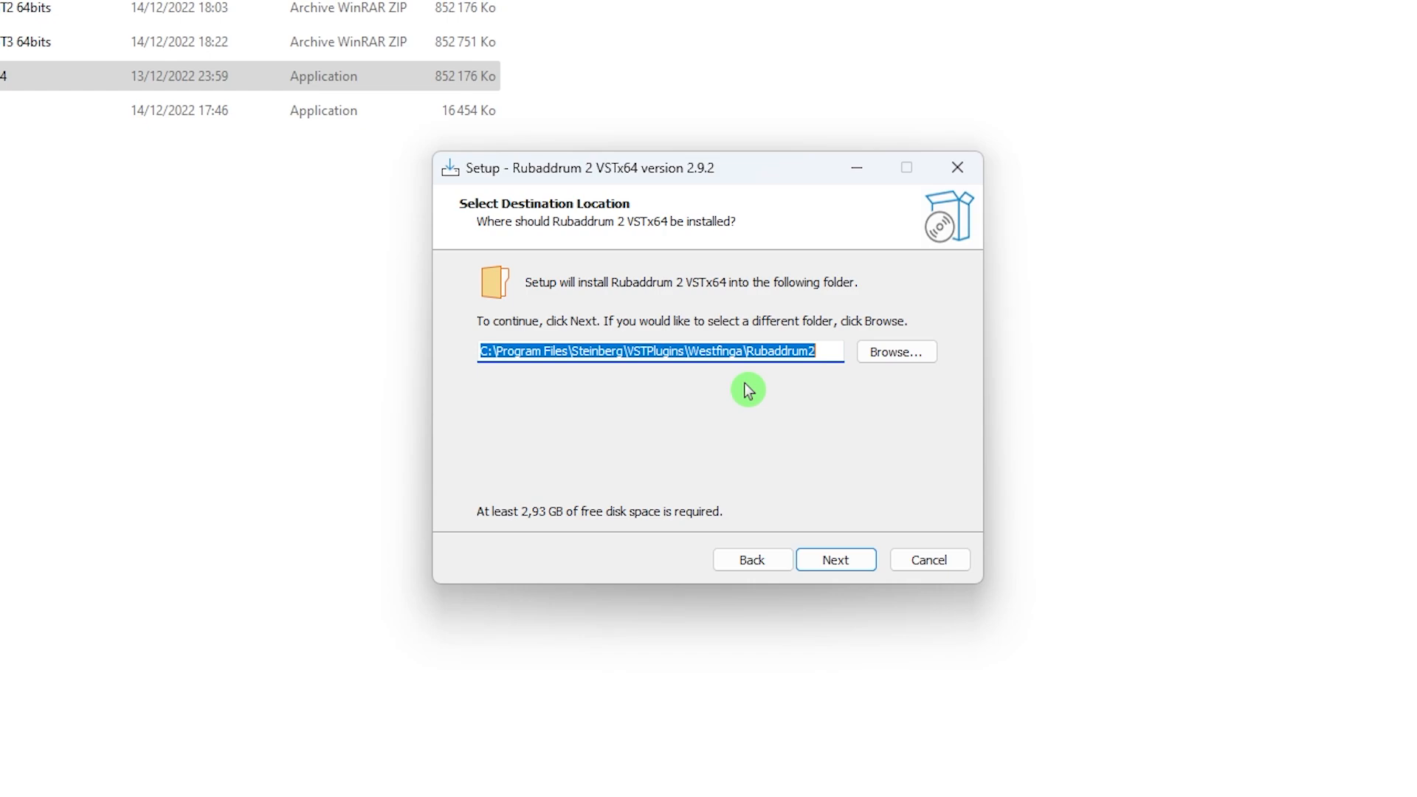
left_click(831, 562)
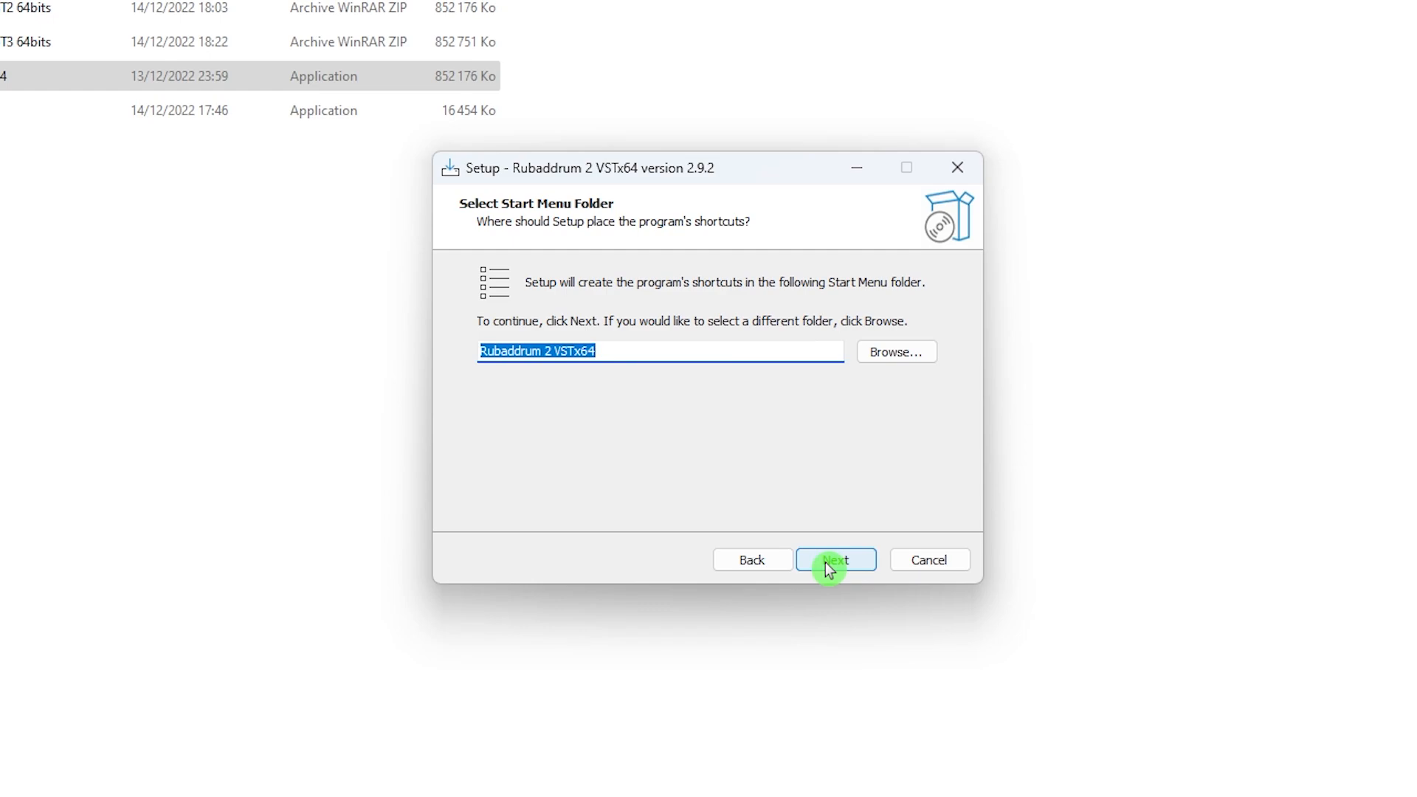
left_click(825, 563)
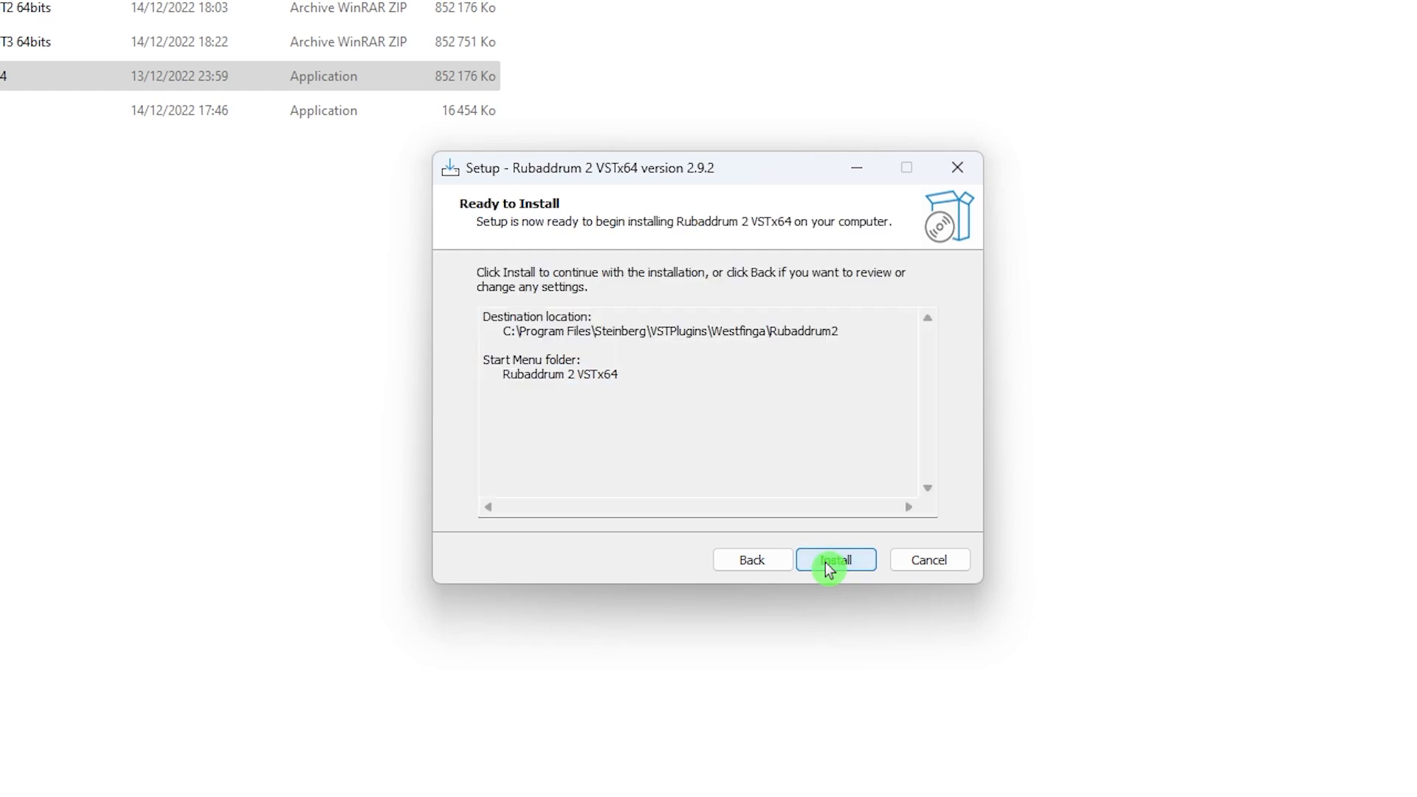
left_click(829, 563)
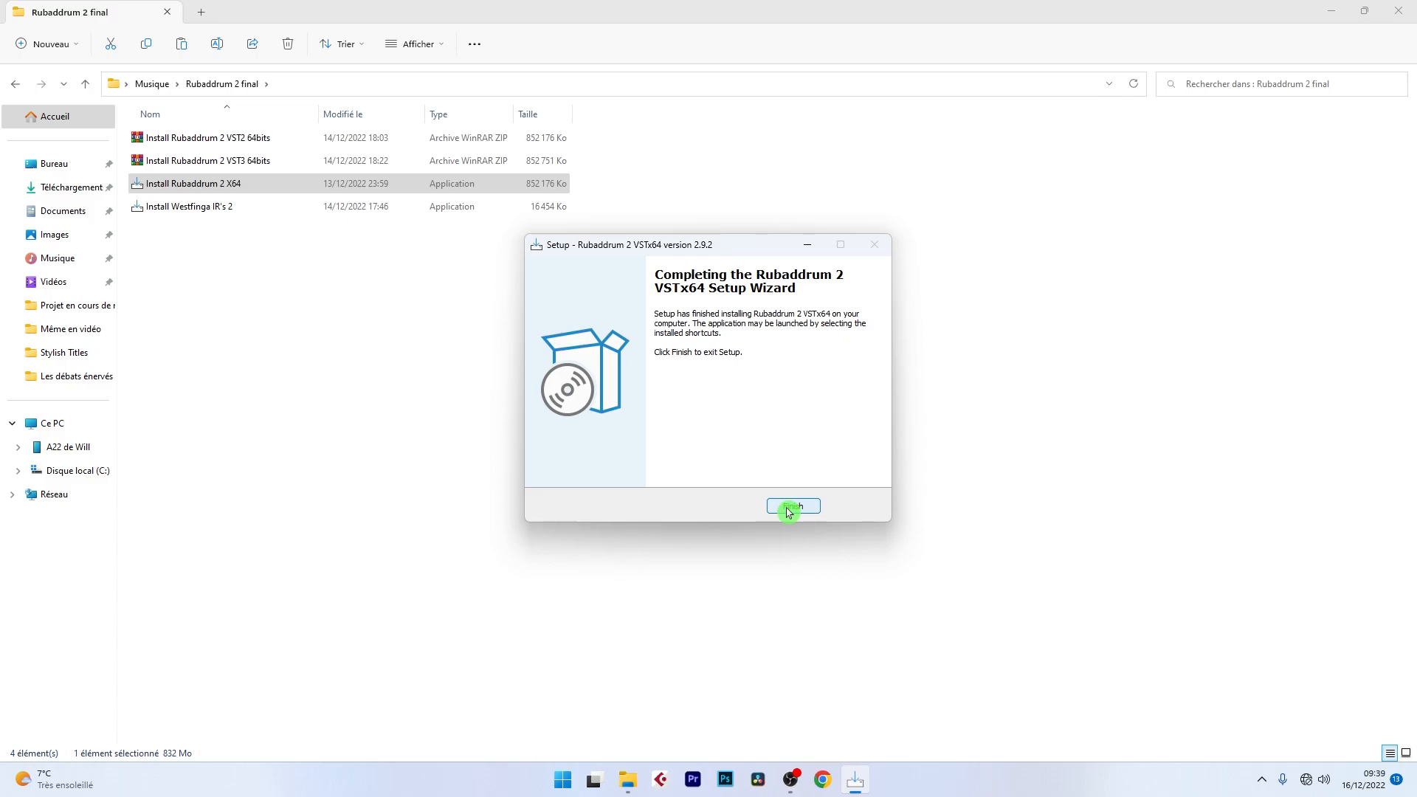
left_click(788, 508)
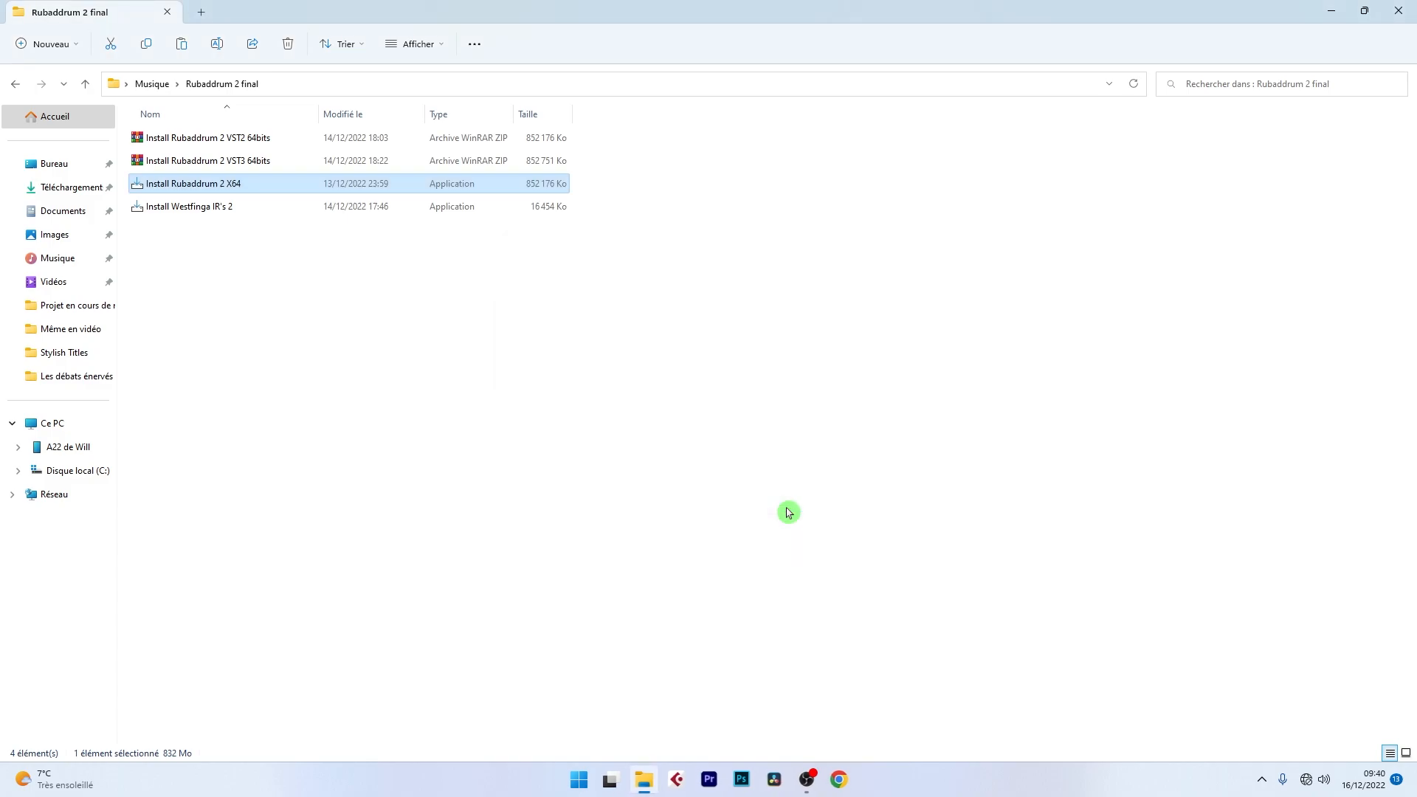
Close the file explorer, launch Cubase Pro and create an empty project in the default location
left_click(1400, 10)
left_click(676, 779)
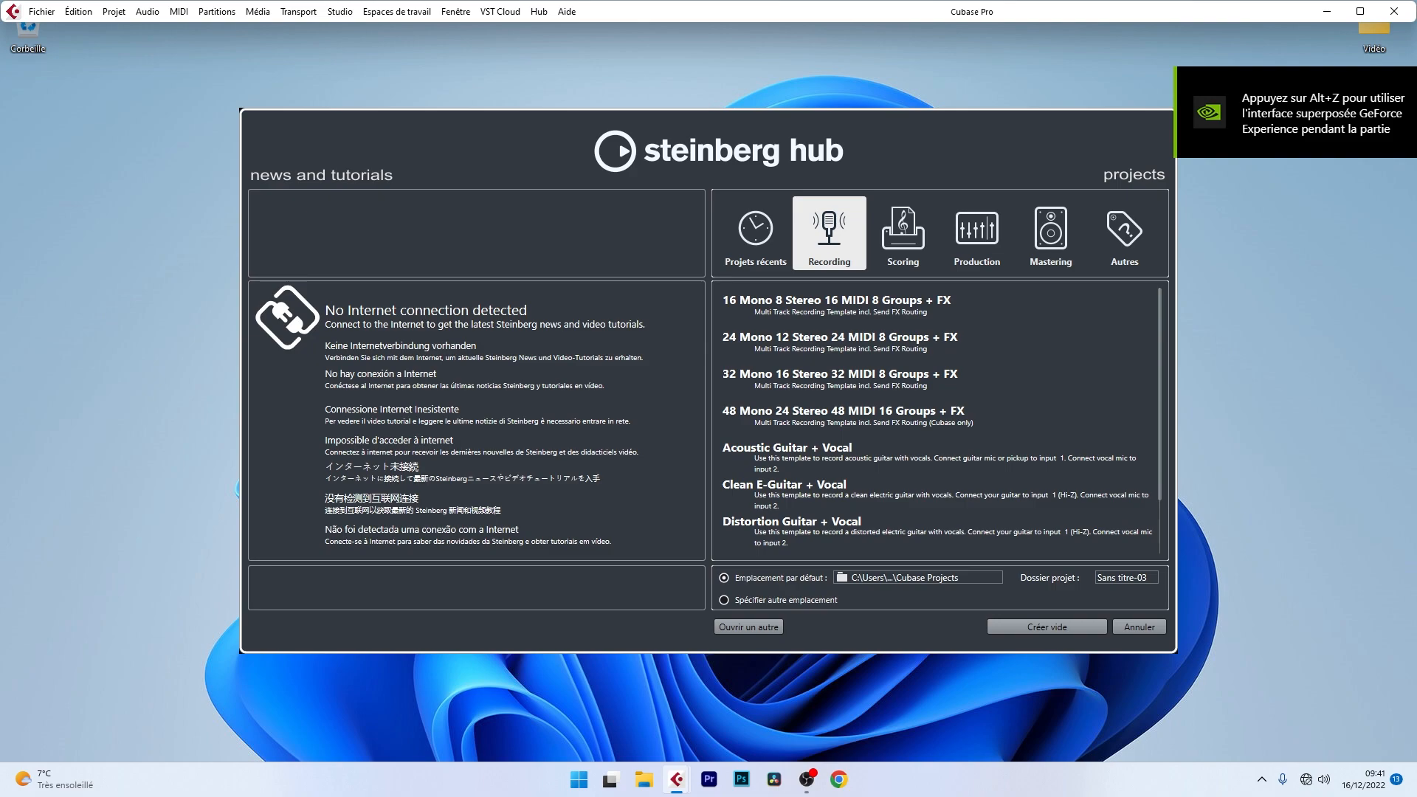
left_click(1023, 628)
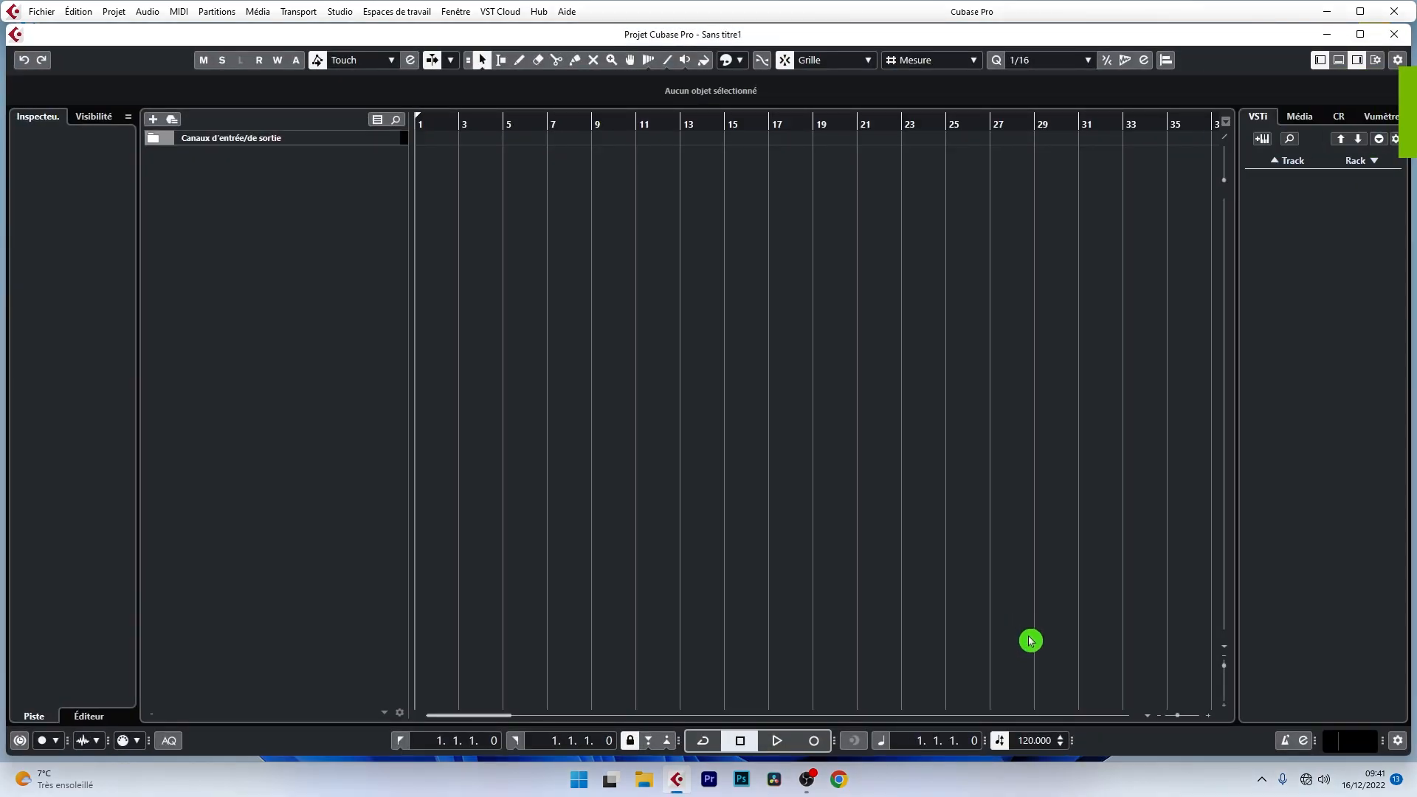
Add Westfinga's Rubaddrum 2 as a rack instrument and create a MIDI track assigned to it
left_click(1375, 163)
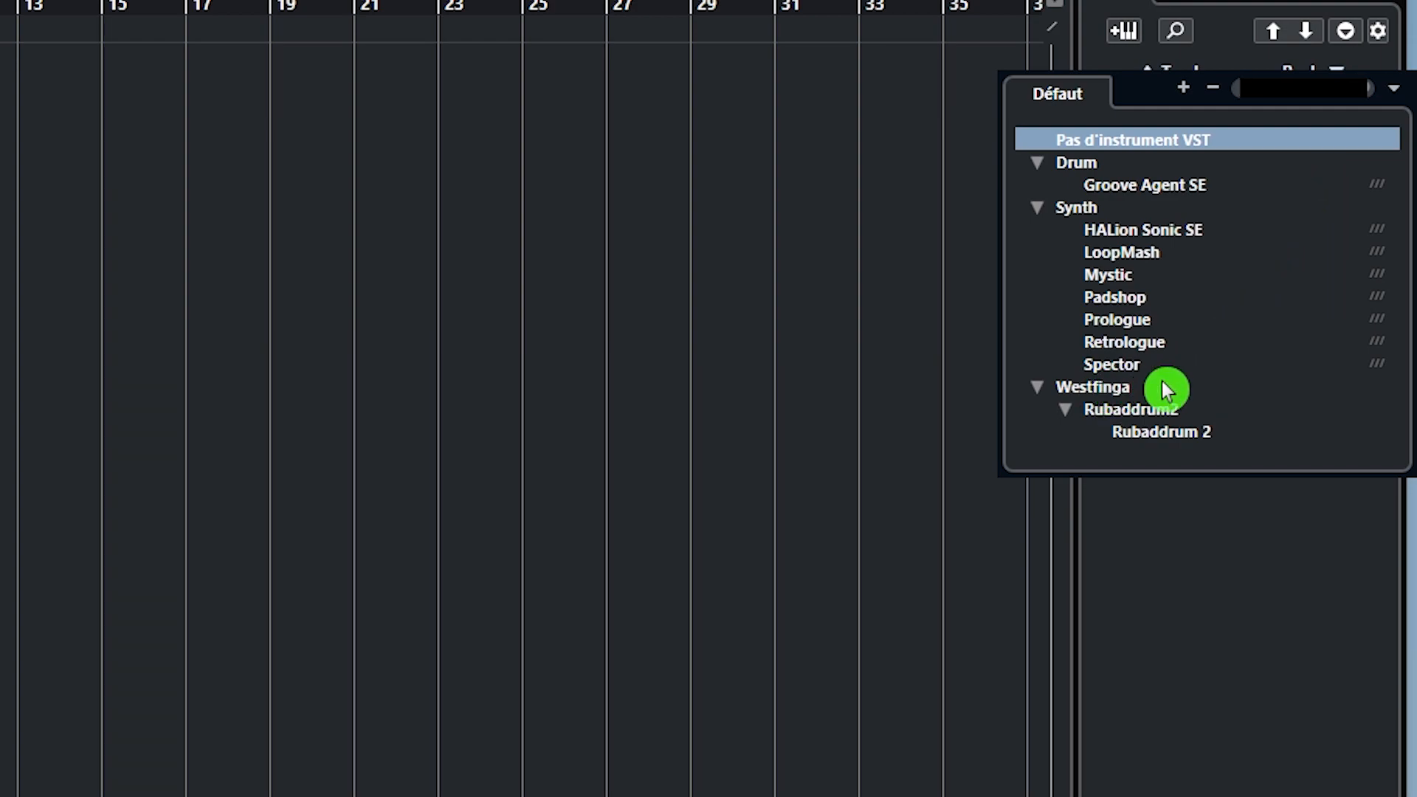
left_click(1180, 432)
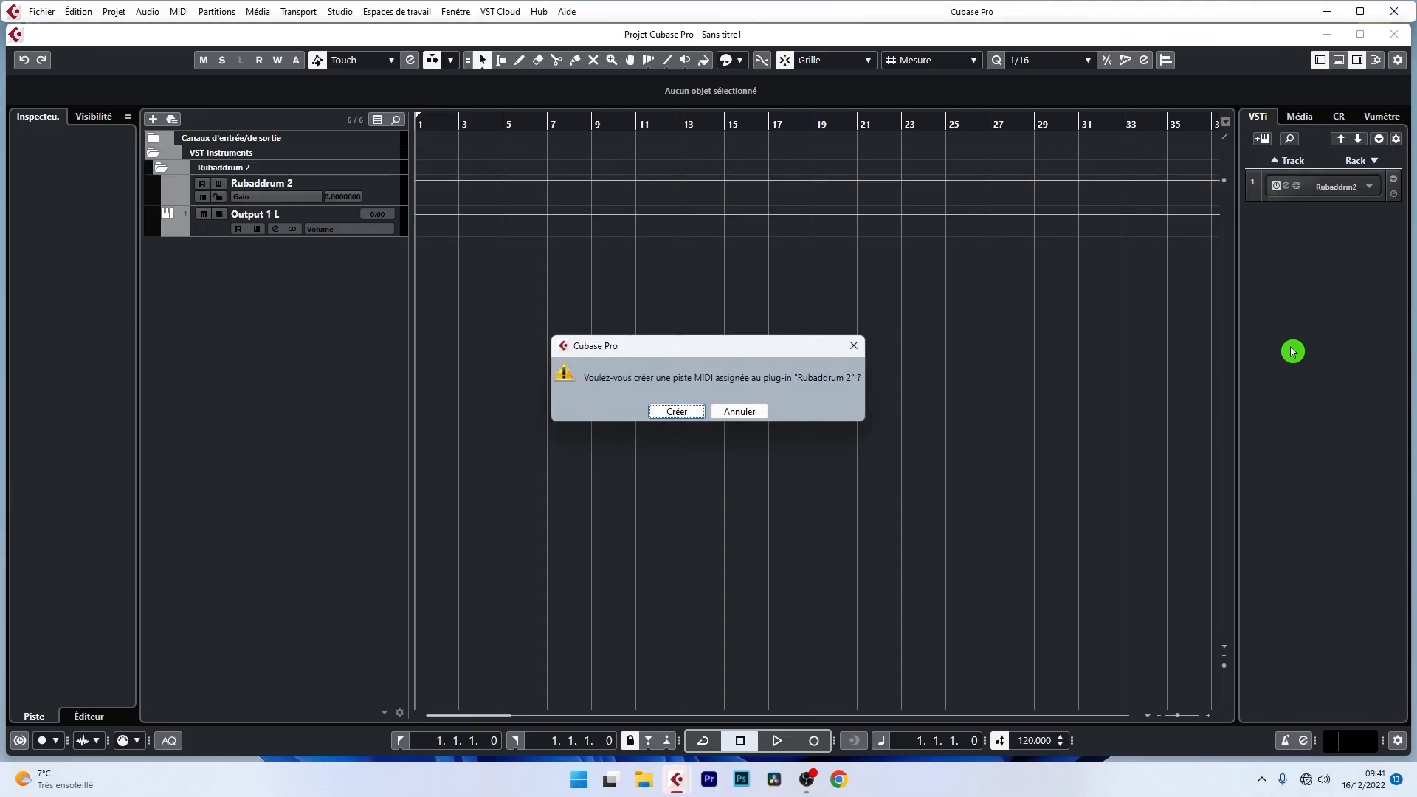
left_click(676, 411)
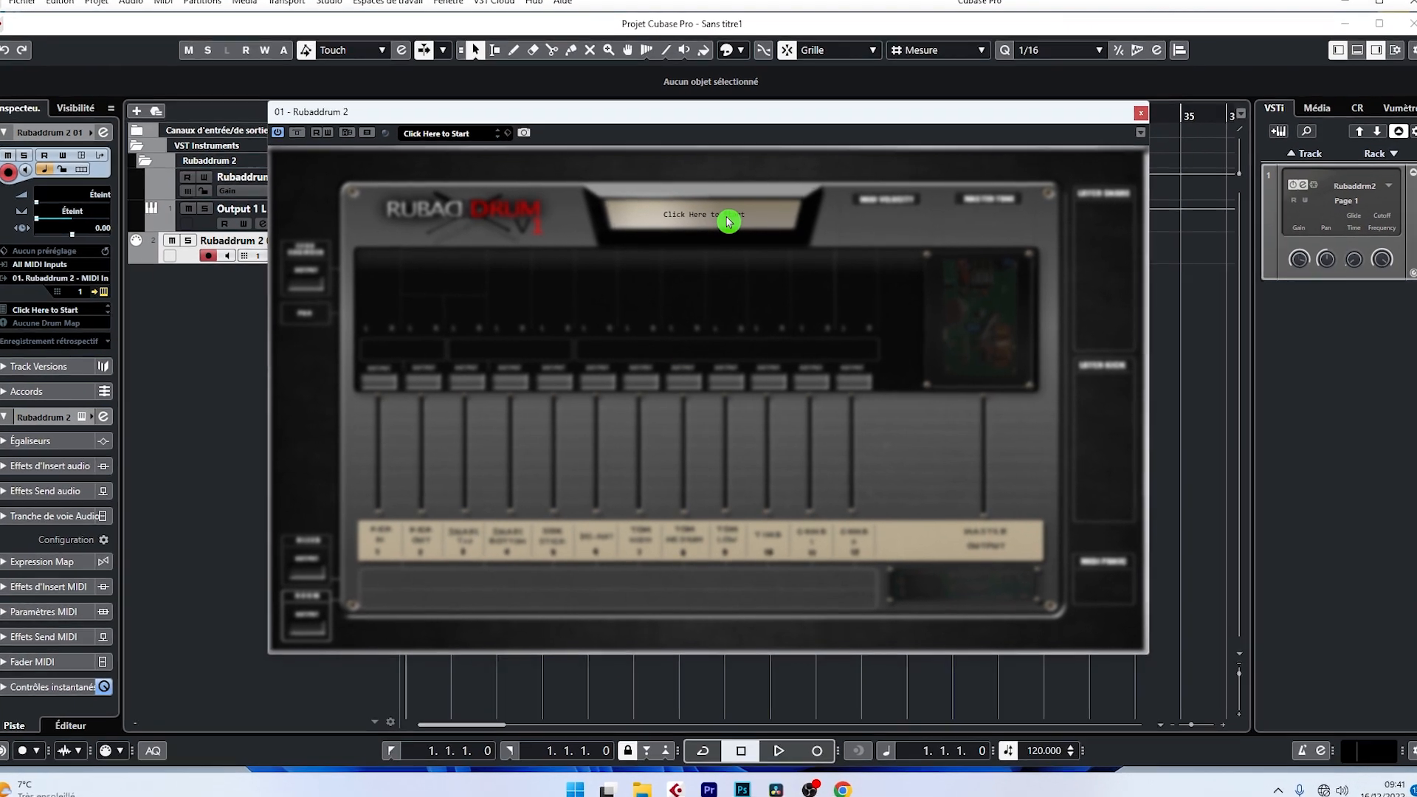
Load the Rubaddrum 2 program in the plug-in and register it by pasting the serial number
left_click(728, 226)
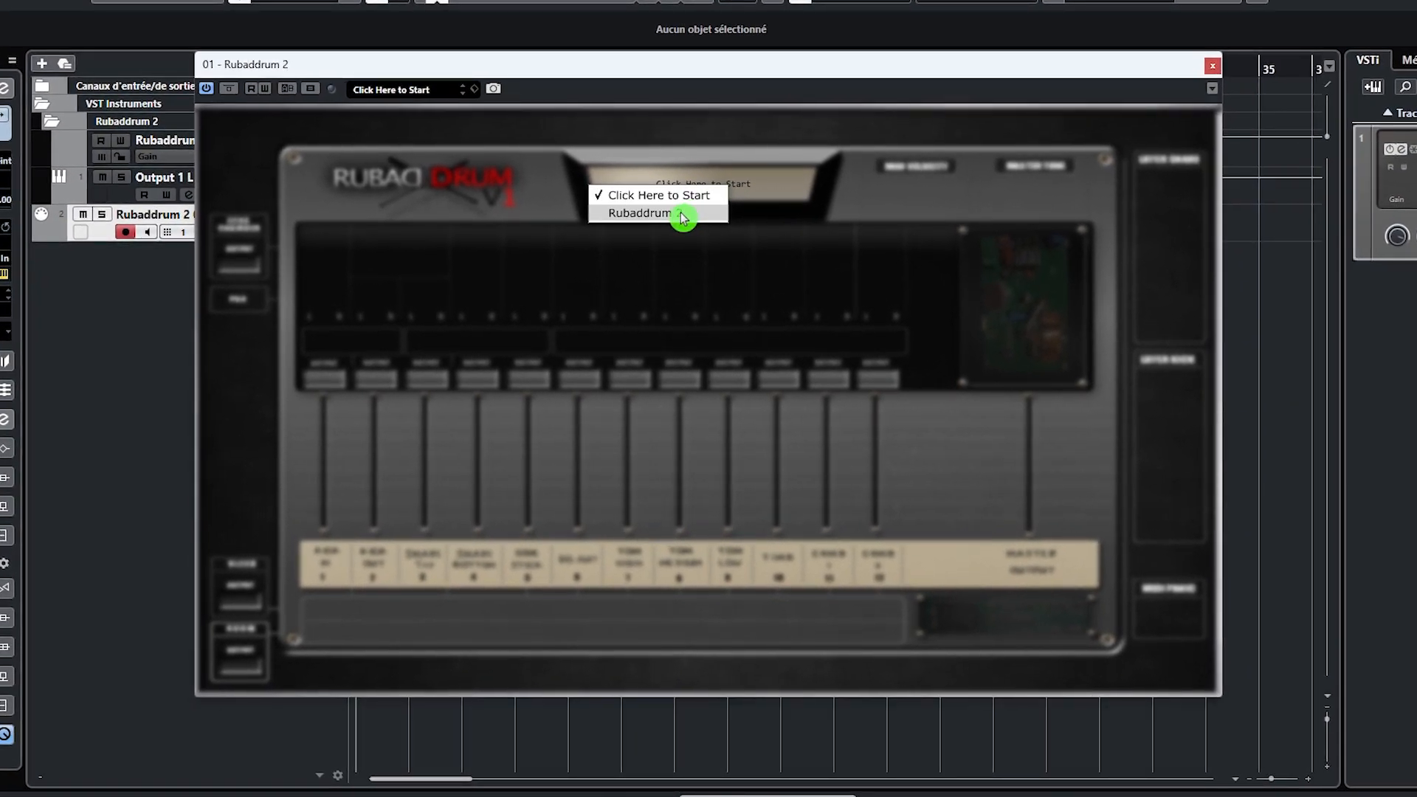
left_click(683, 215)
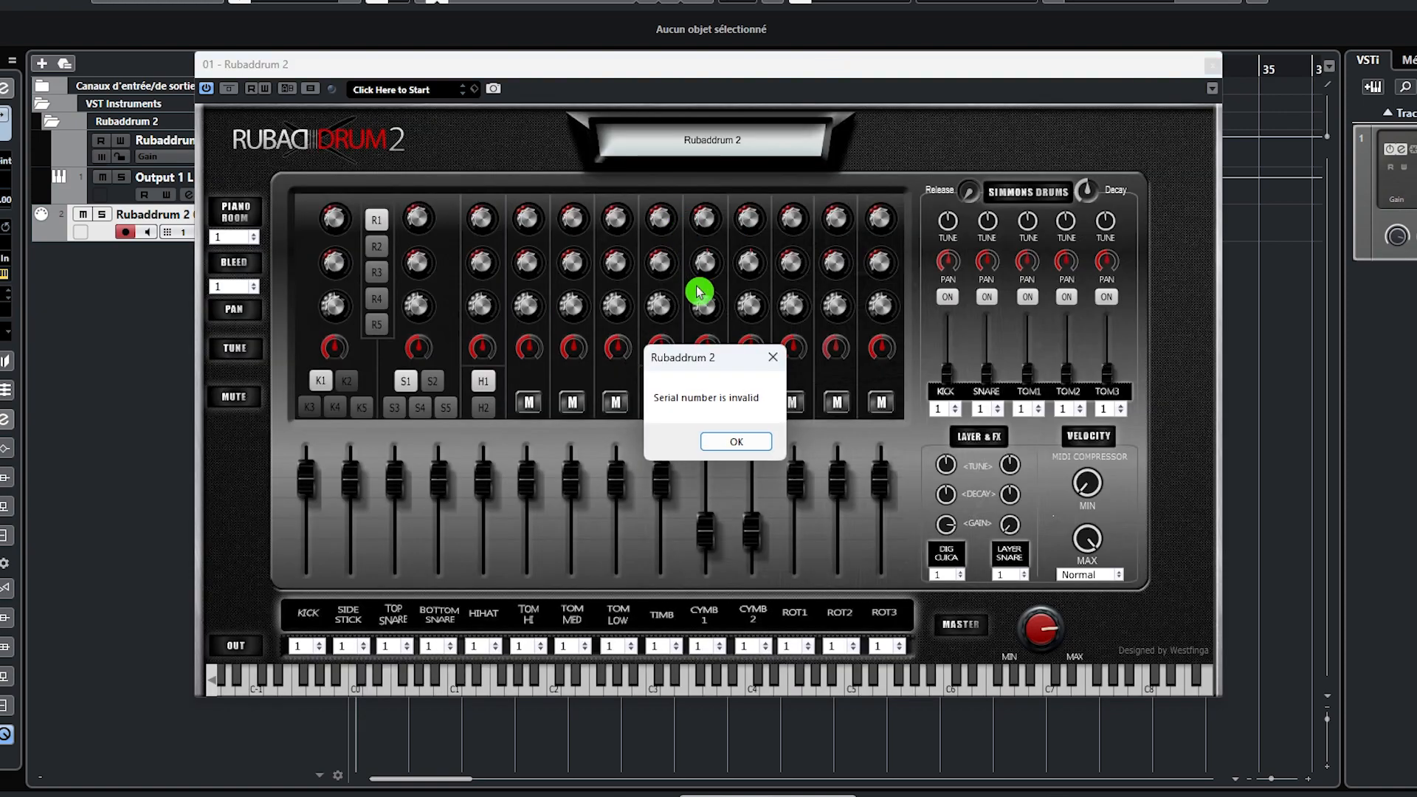
left_click(727, 443)
left_click(727, 446)
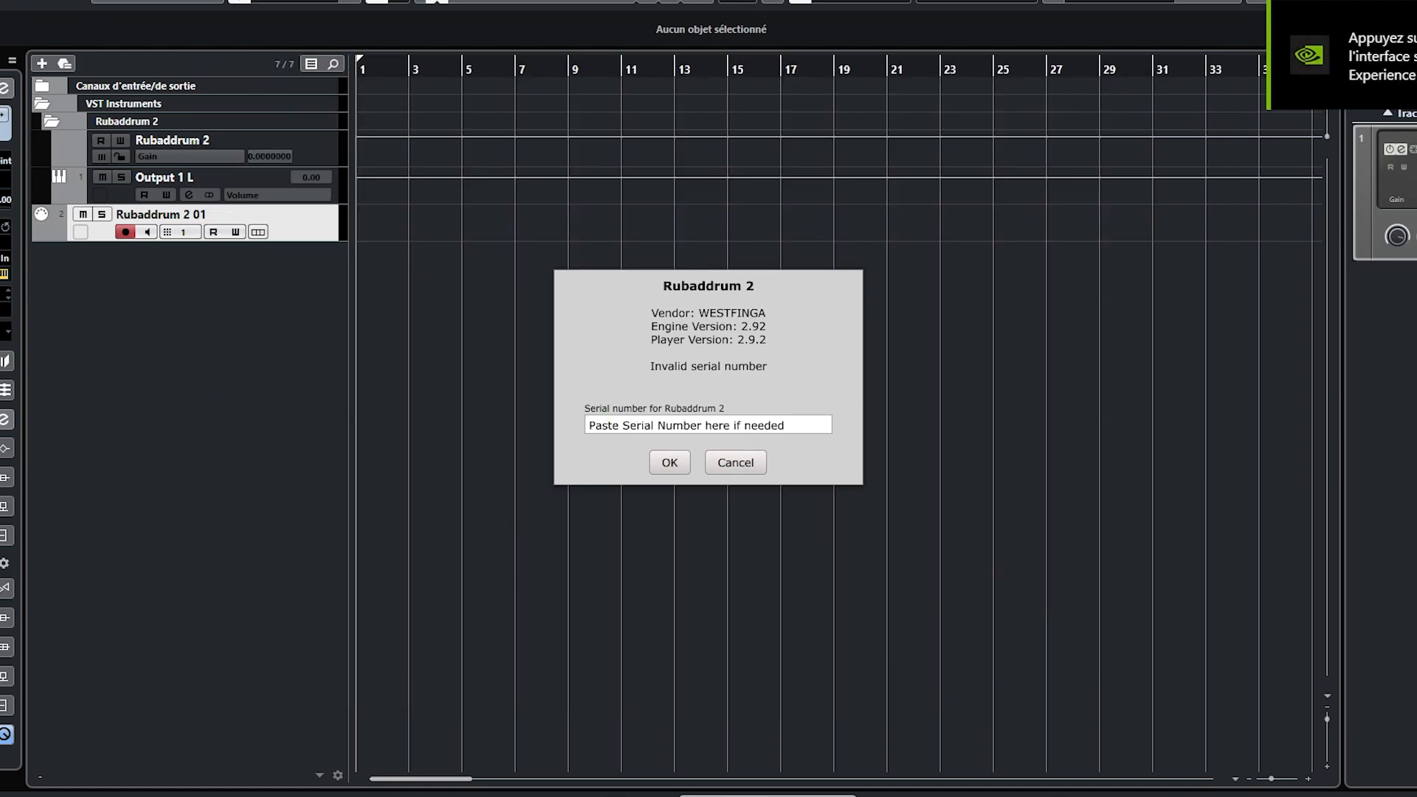
left_click(739, 425)
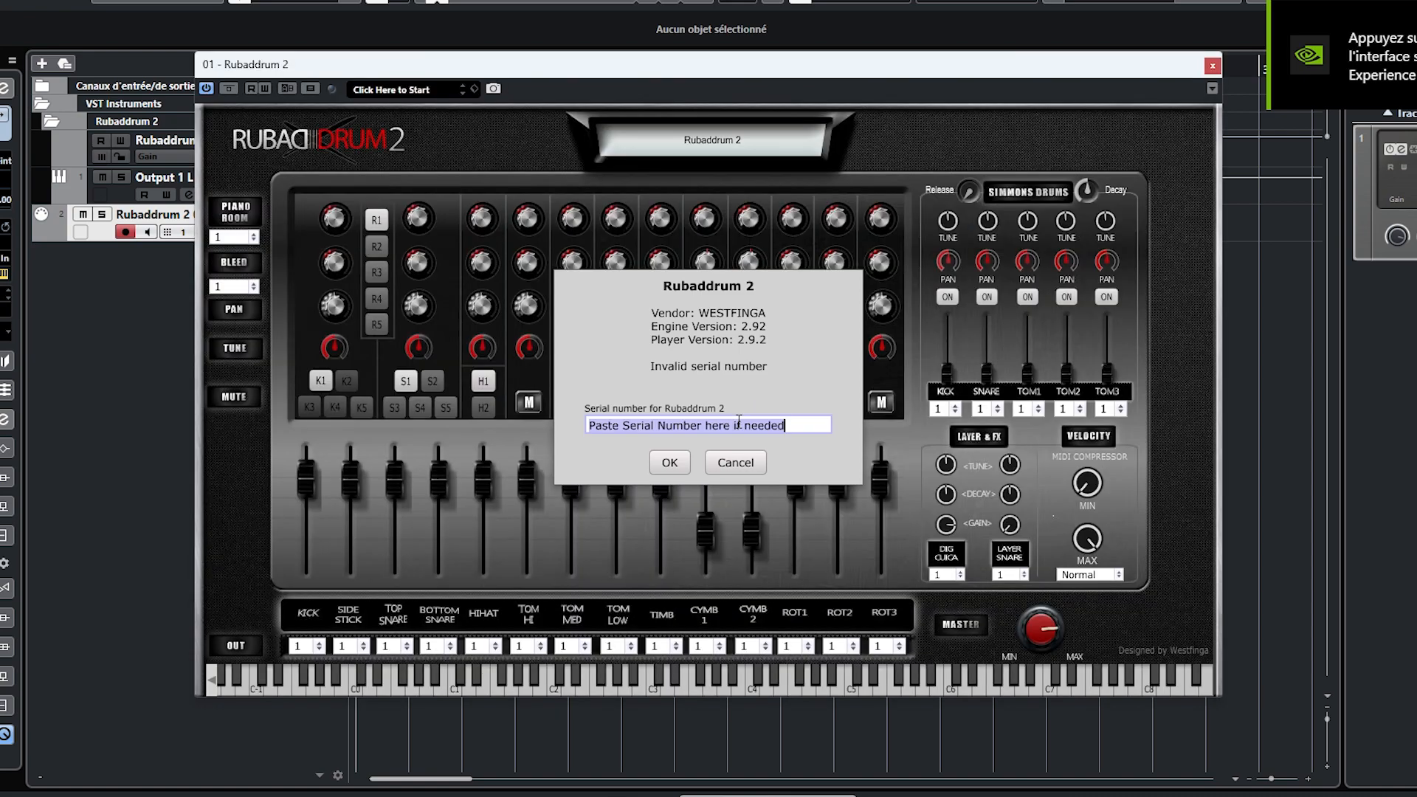
key("ctrl+v")
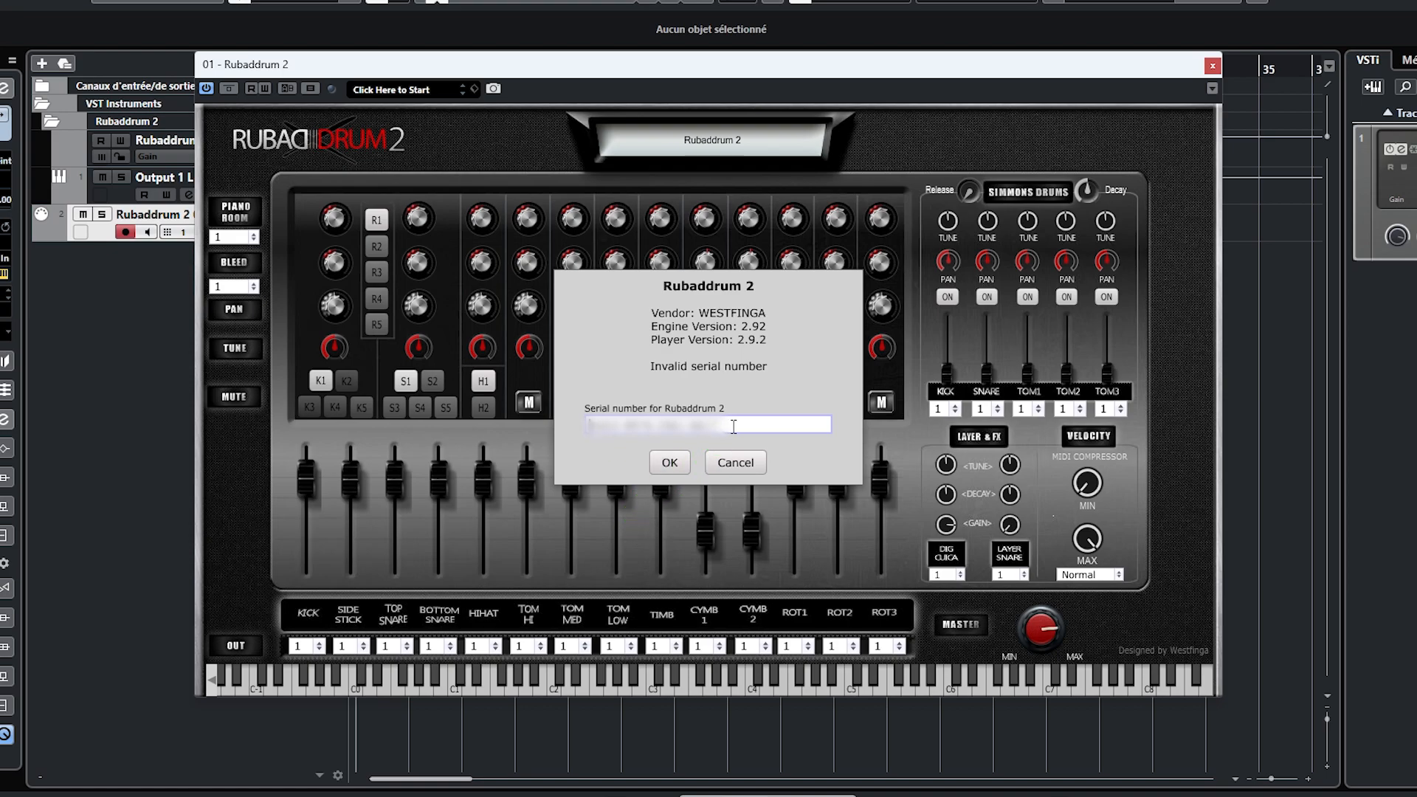
left_click(679, 462)
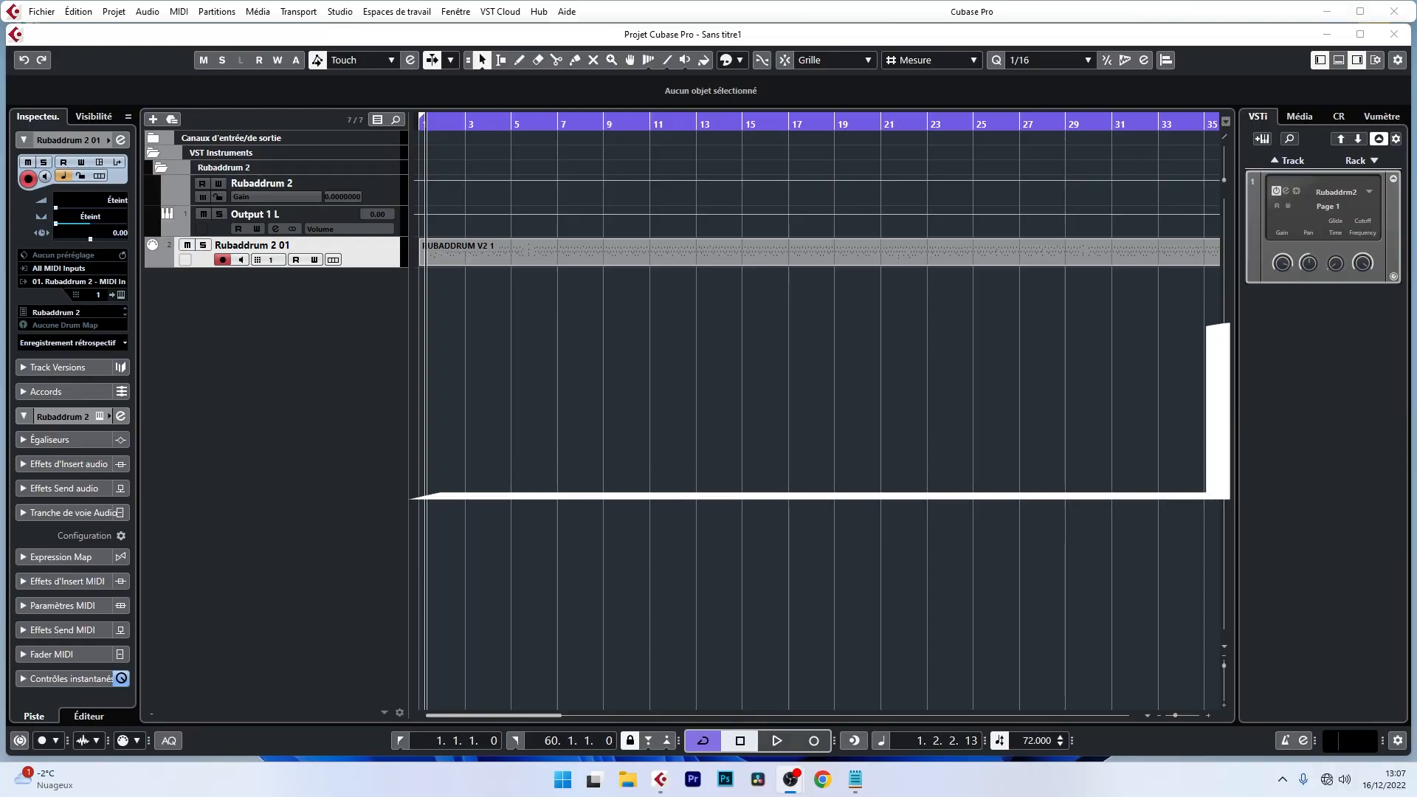
Start playback of the drum part and check the Rubaddrum 2 channels in the MixConsole
key("space")
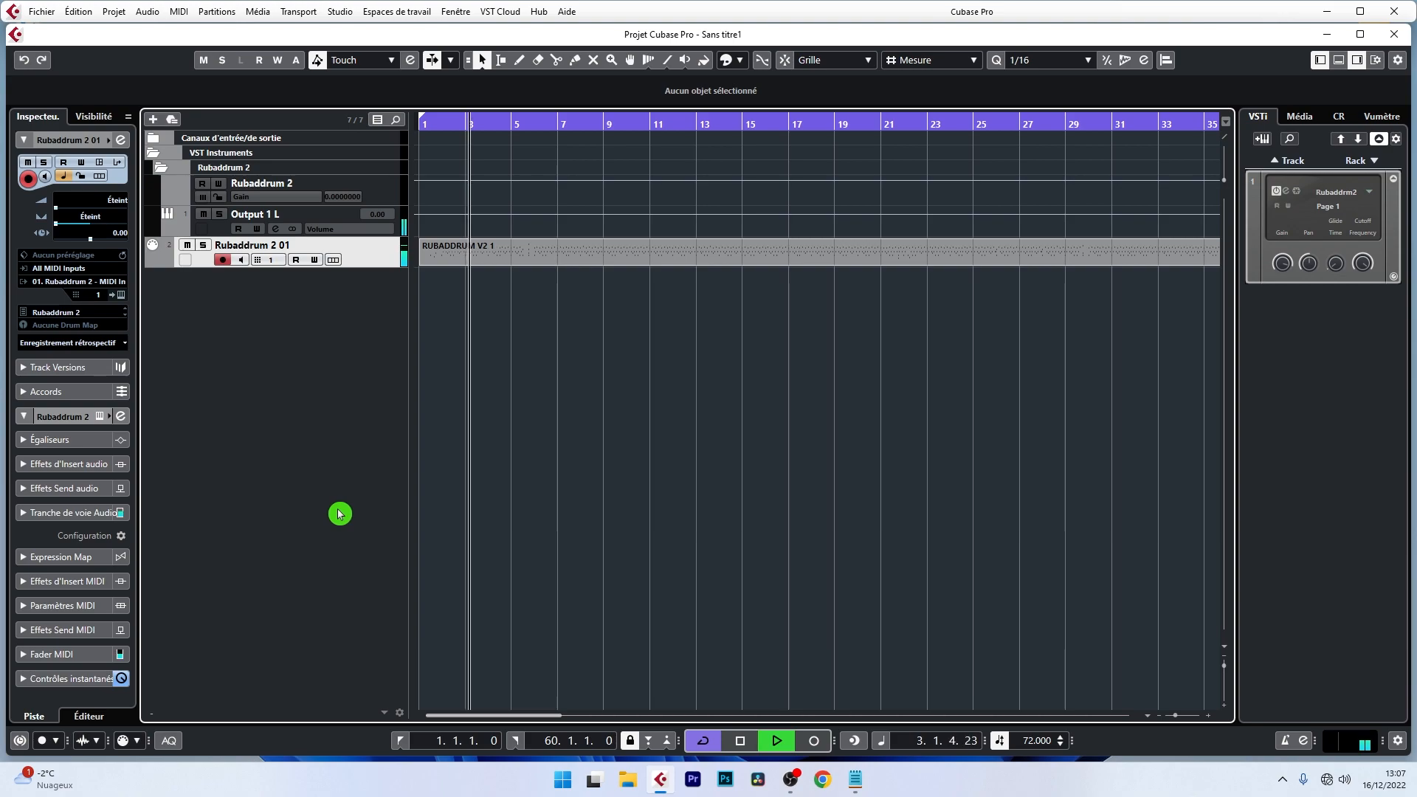
key("F3")
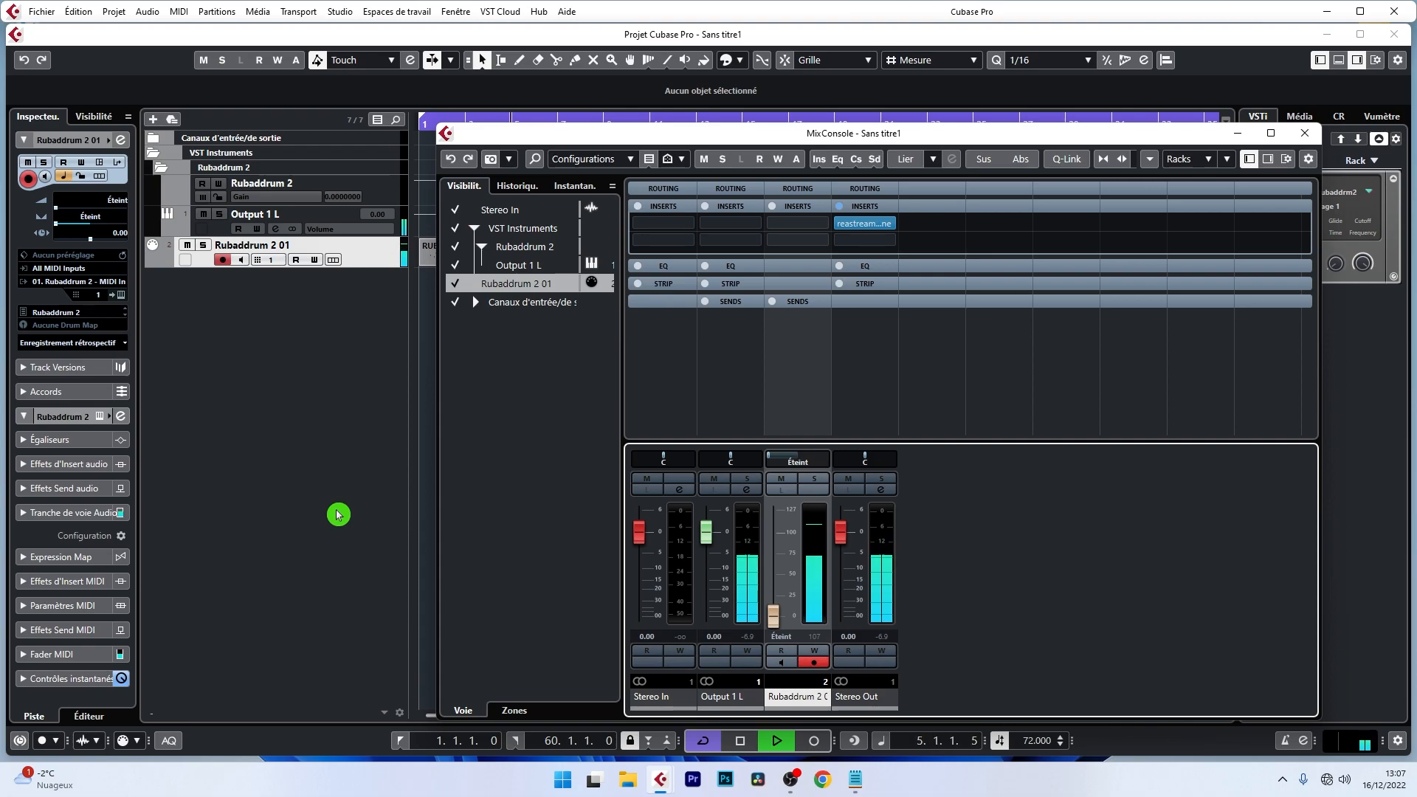
key("F3")
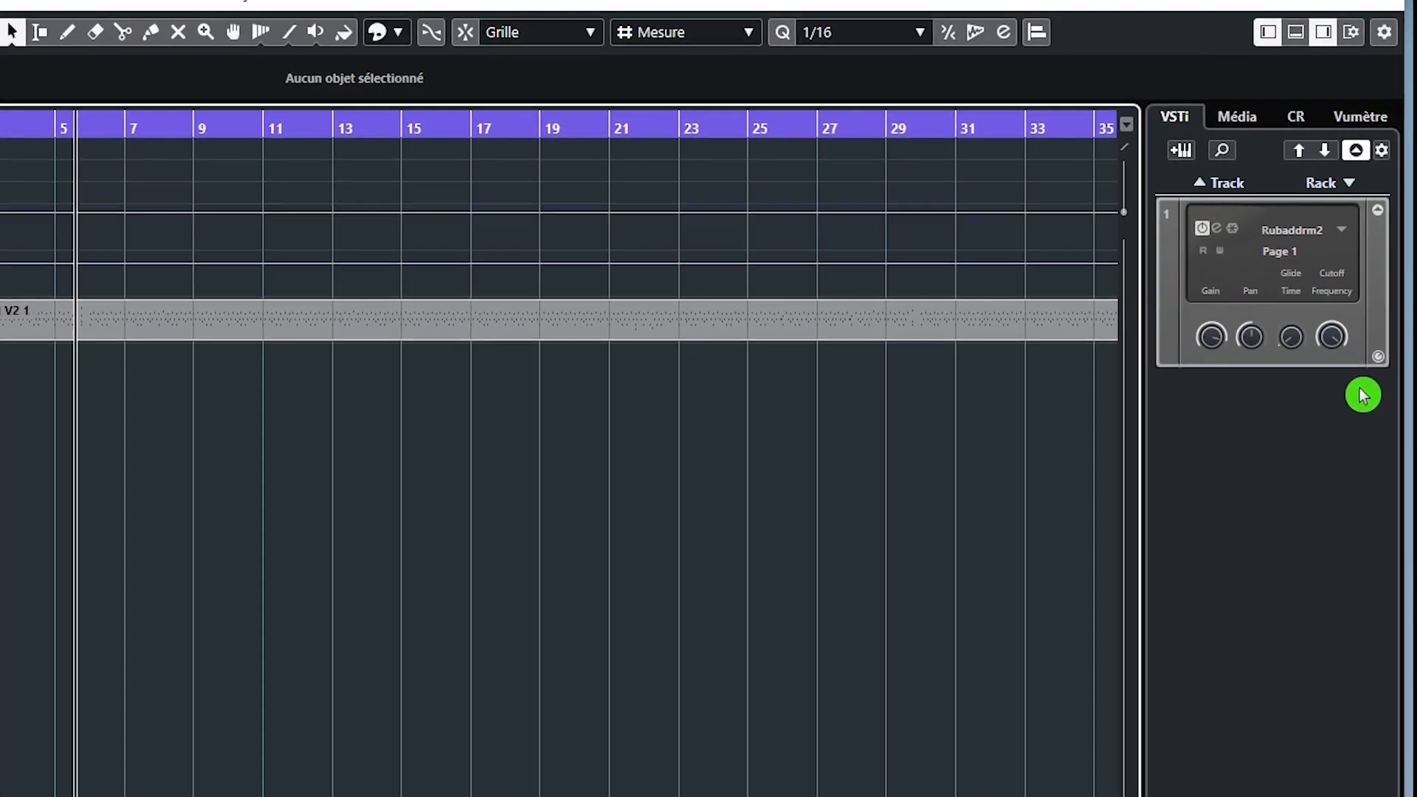
Activate all outputs of the Rubaddrum 2 rack instrument
left_click(1354, 213)
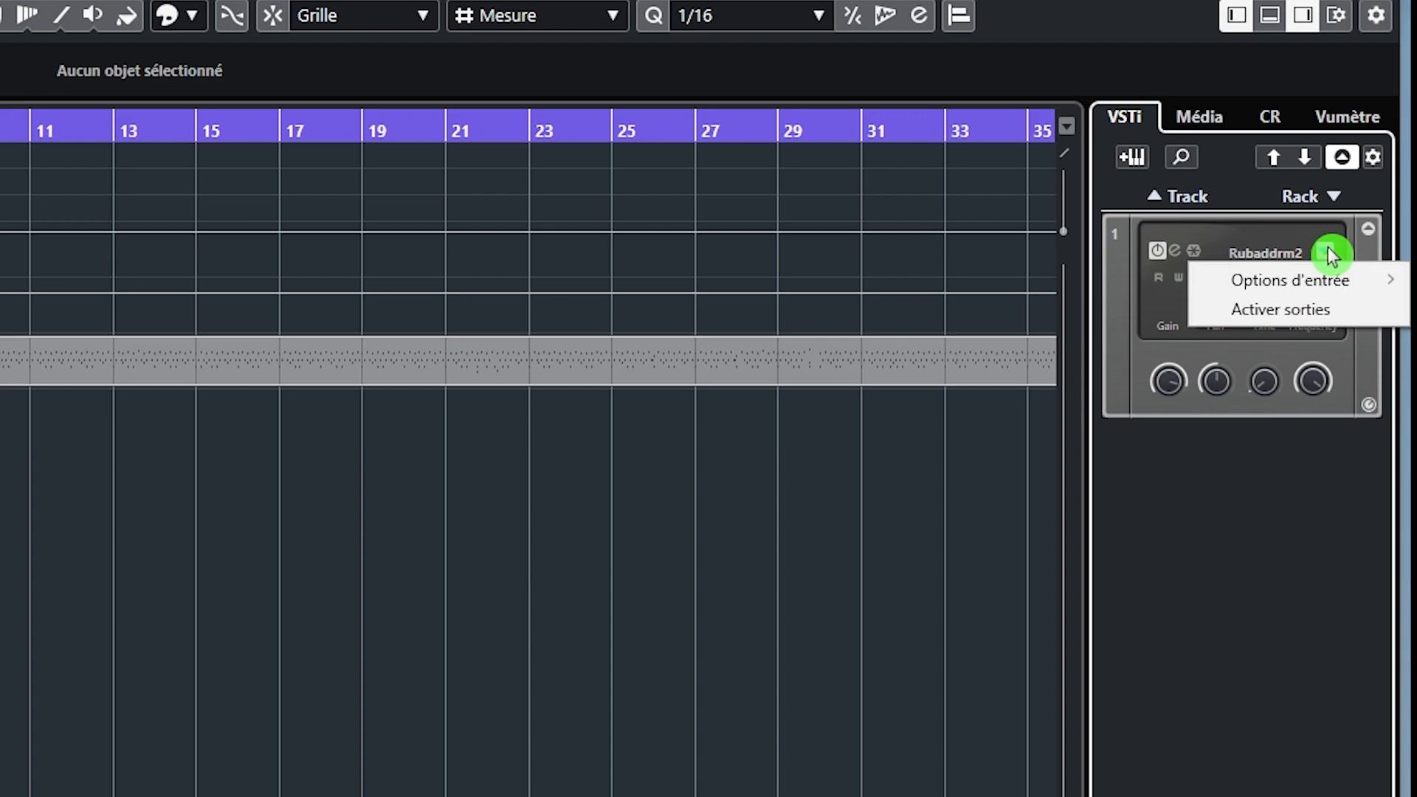
left_click(1319, 312)
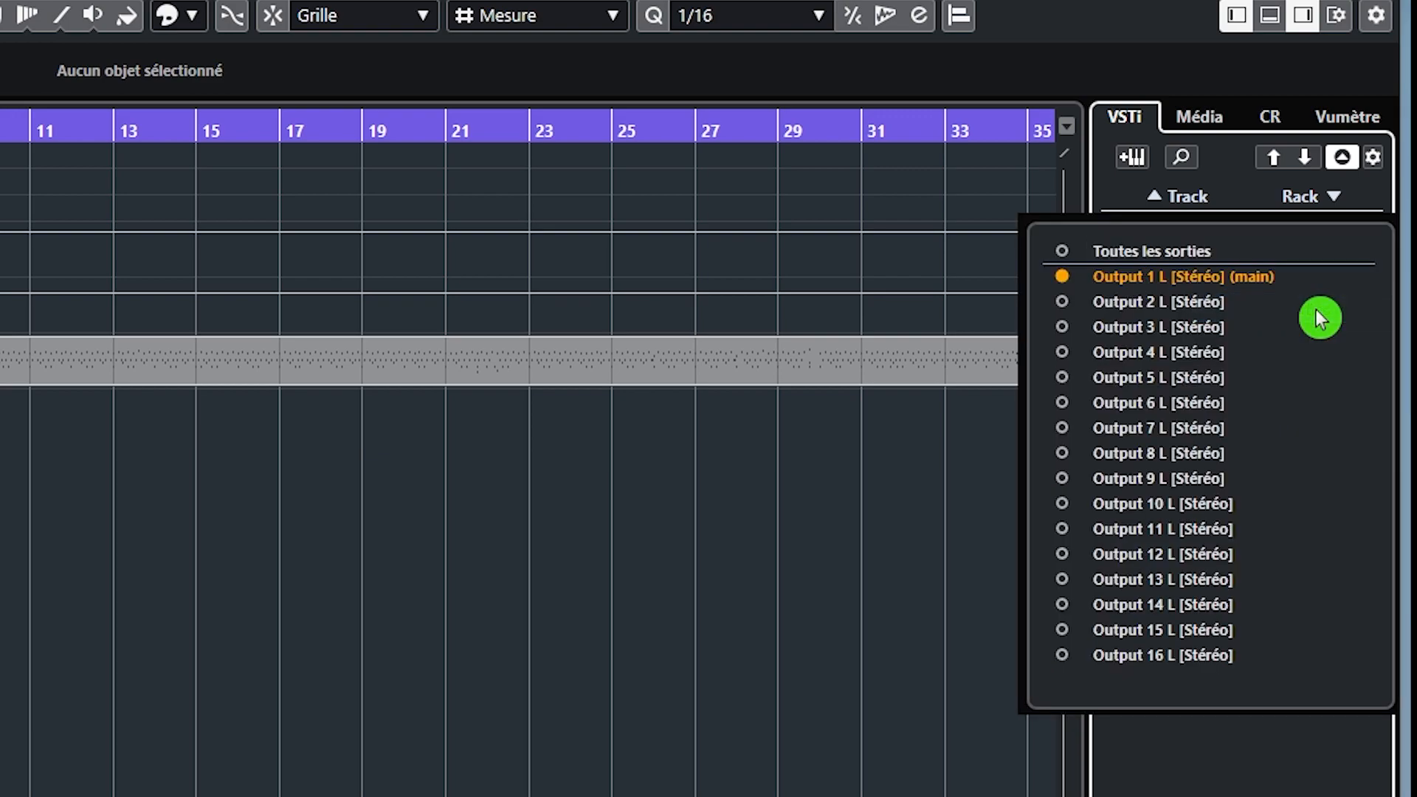
left_click(1064, 250)
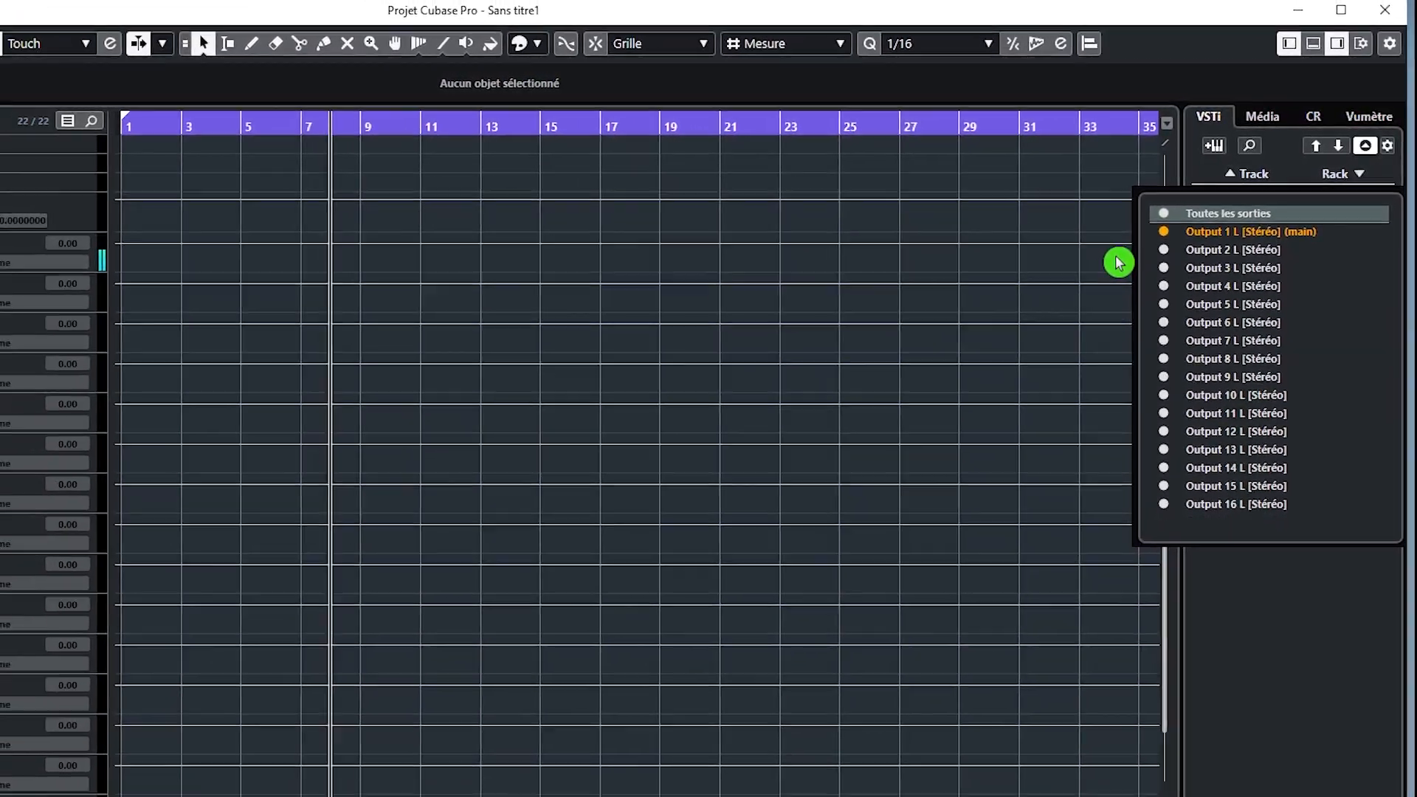
left_click(1258, 662)
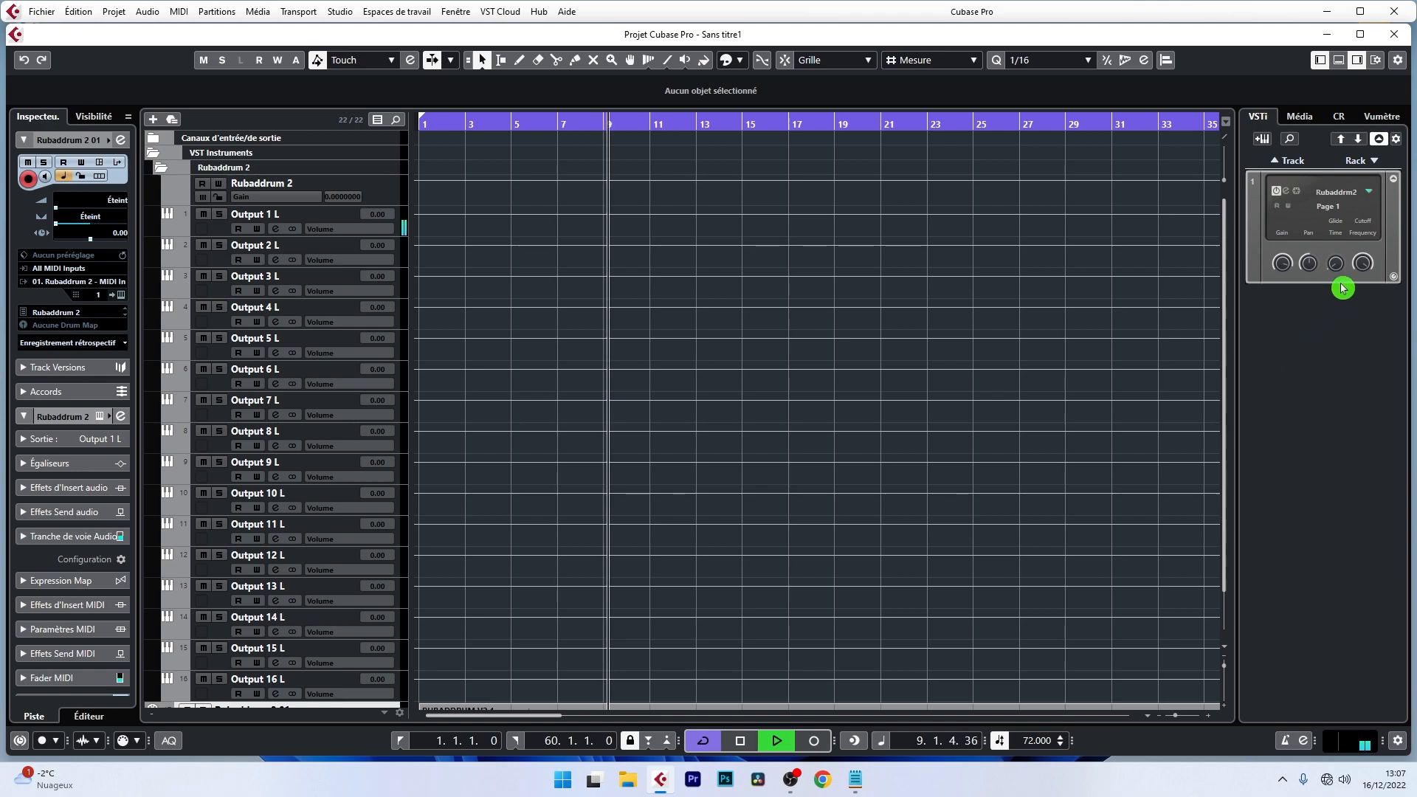
In the Rubaddrum 2 editor, assign Side Stick to output 2, Top Snare to output 3 and Bottom Snare to output 4
left_click(1286, 192)
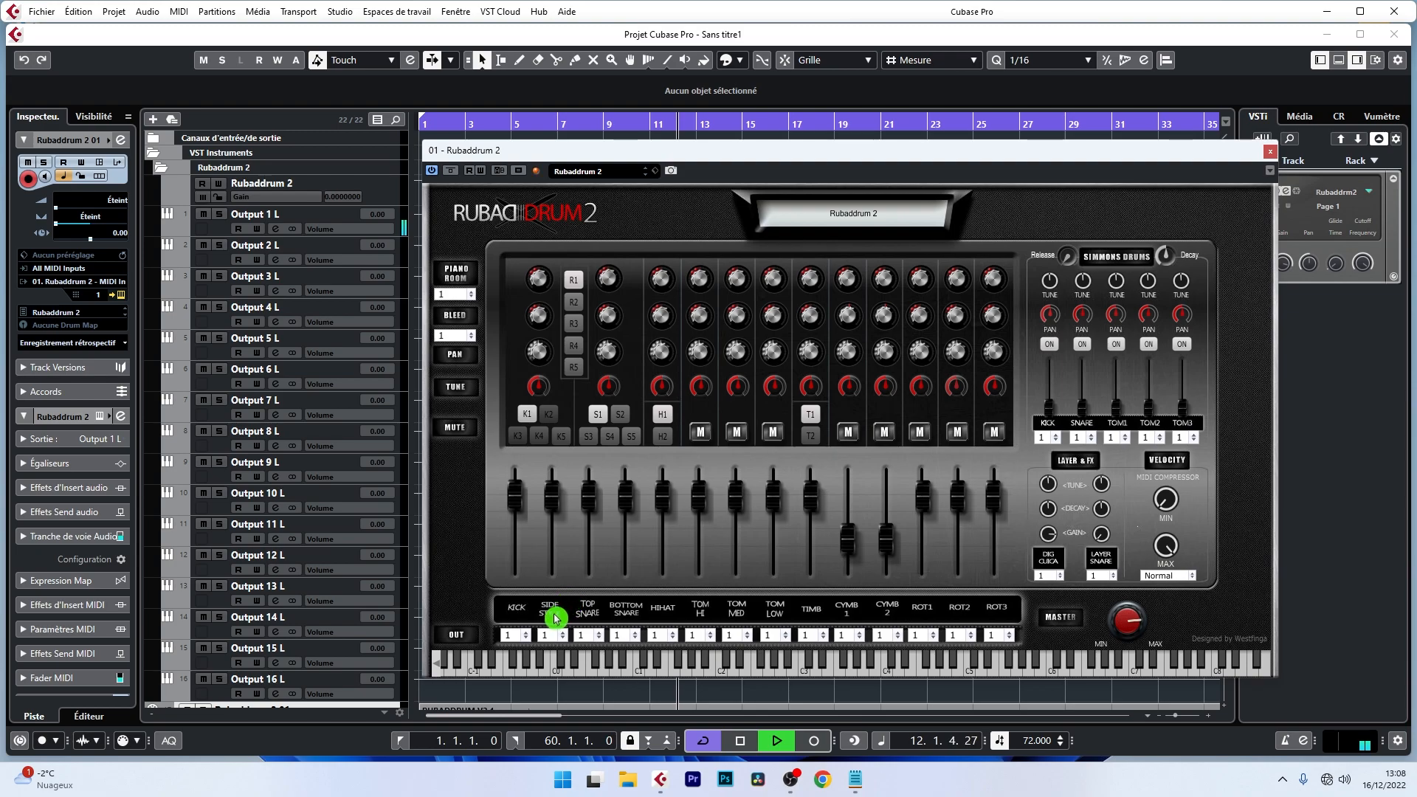
left_click(550, 636)
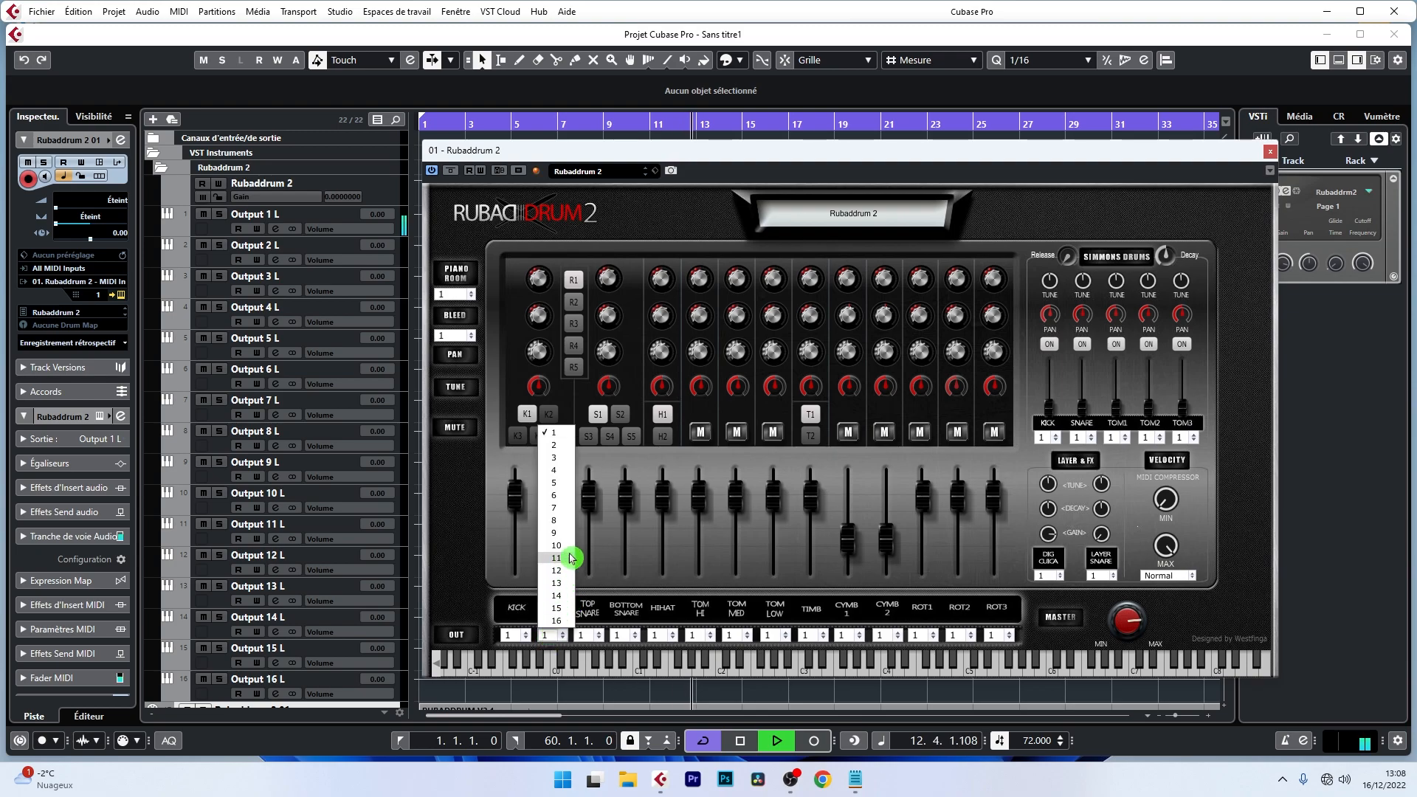
left_click(565, 447)
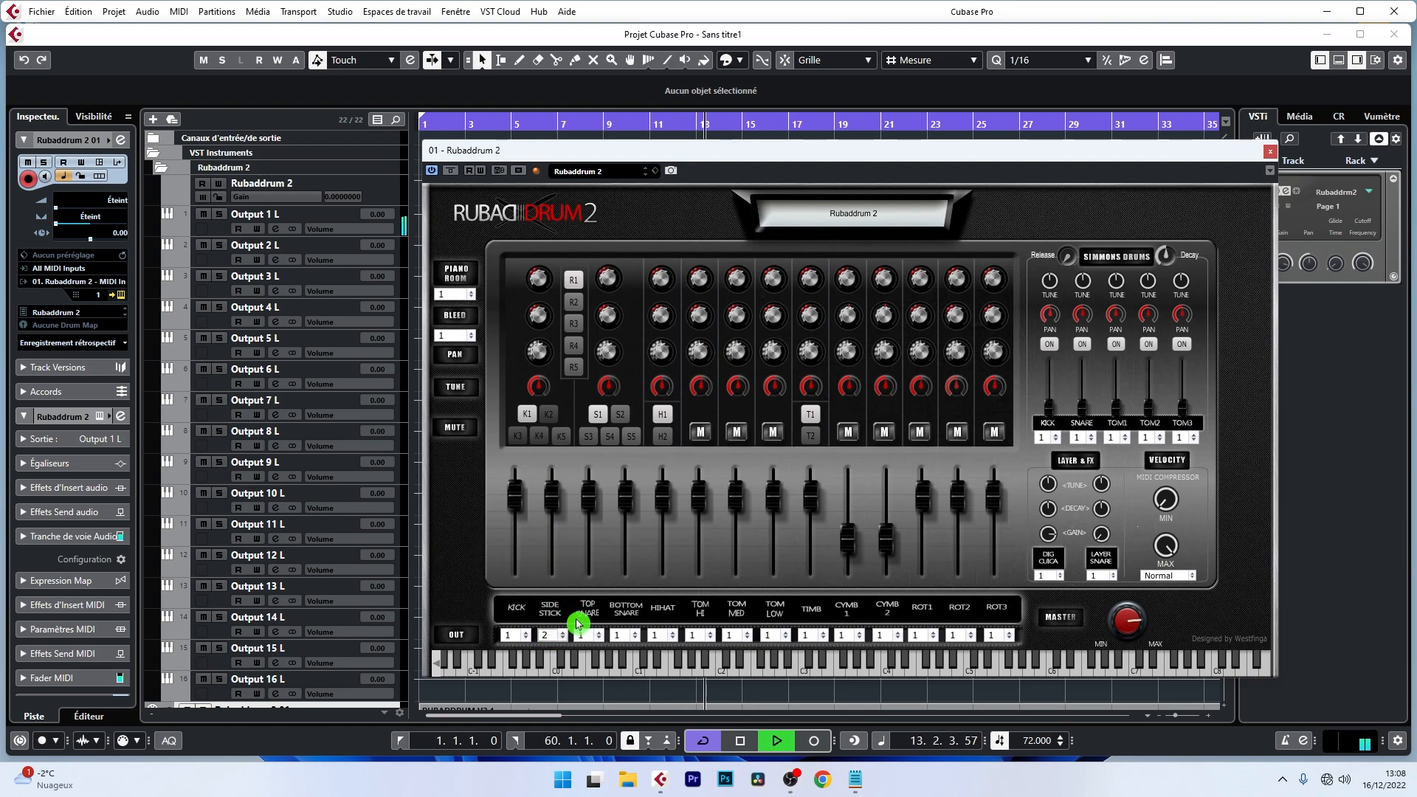
left_click(586, 636)
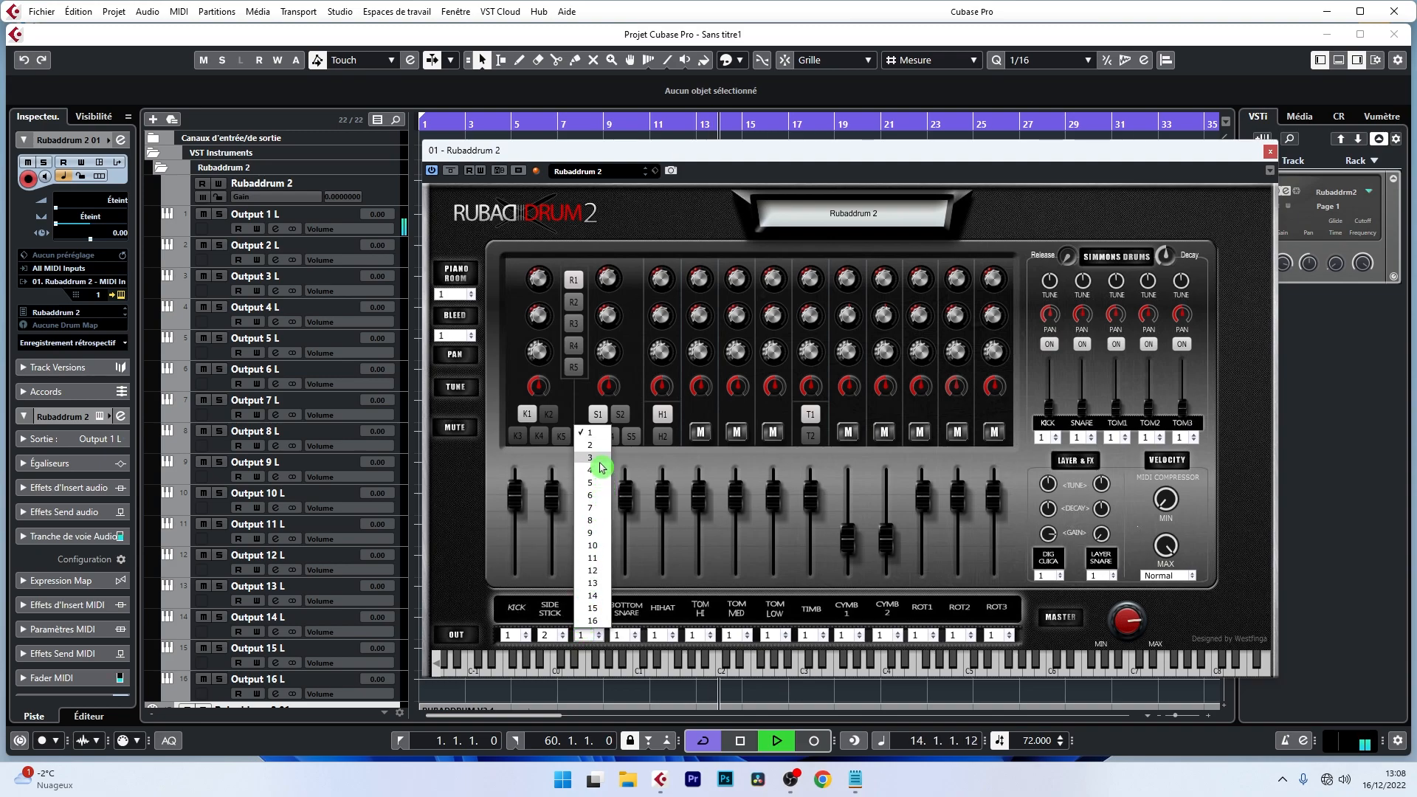
left_click(591, 457)
left_click(617, 637)
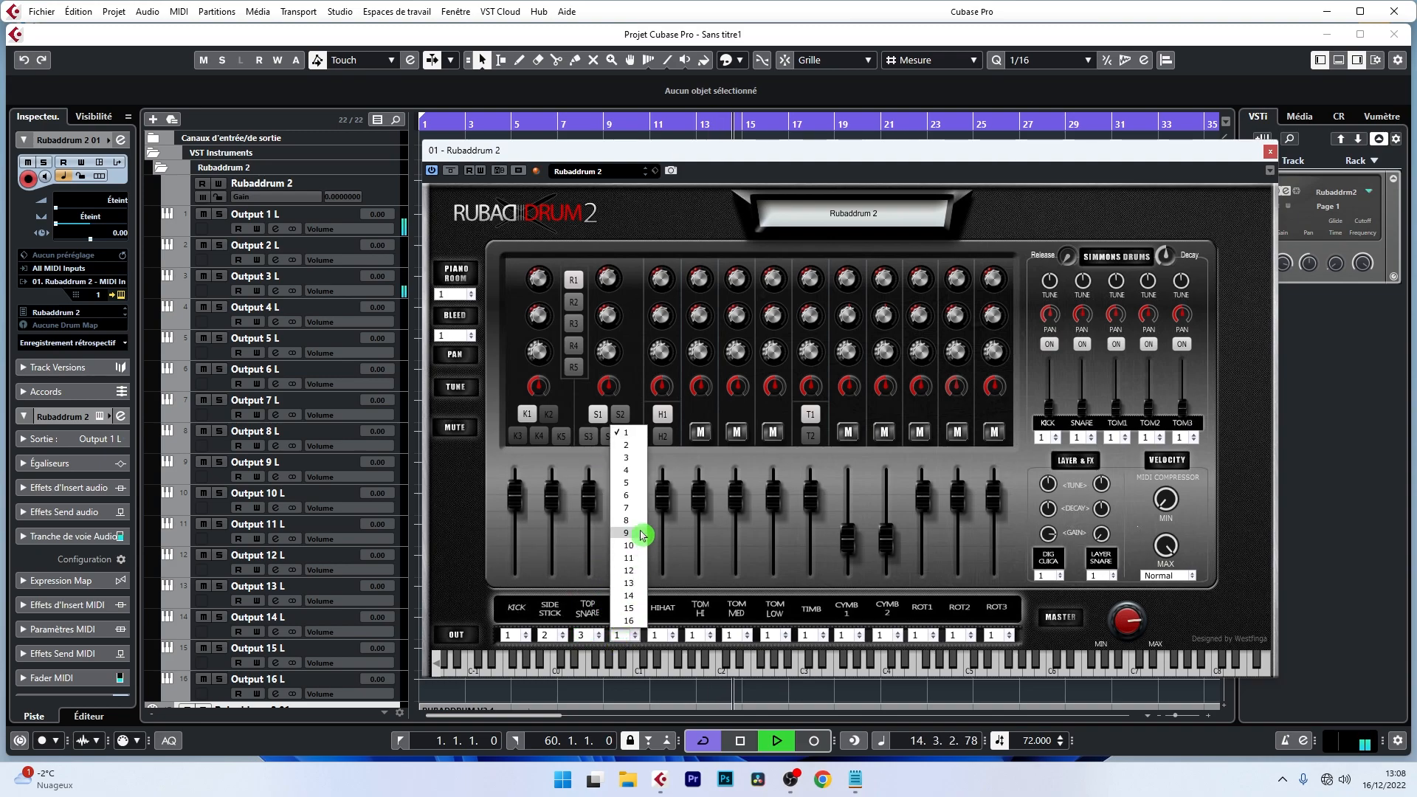
left_click(627, 470)
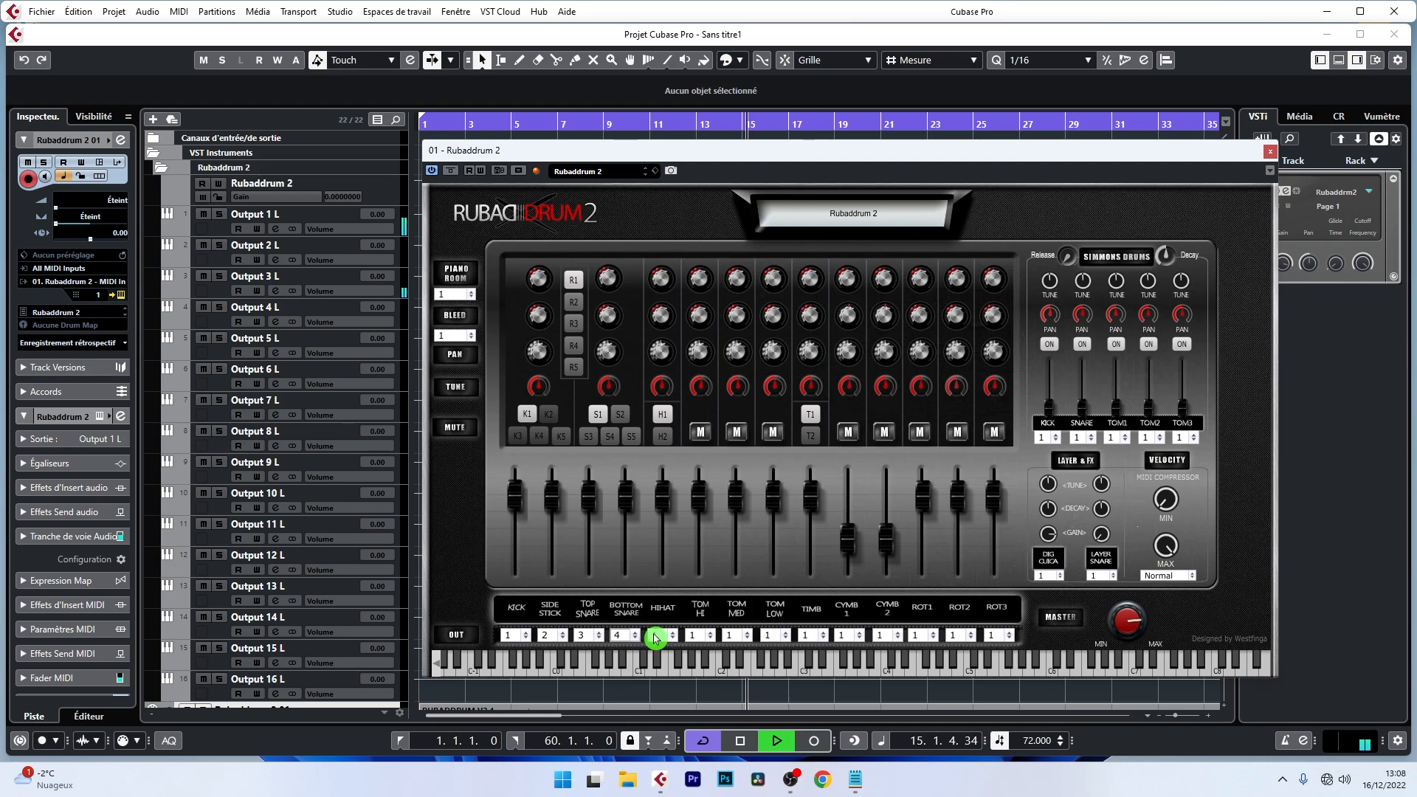
Assign Hihat to output 5, Tom Hi to 6, Tom Med to 7 and Tom Low to 8
left_click(655, 636)
left_click(676, 484)
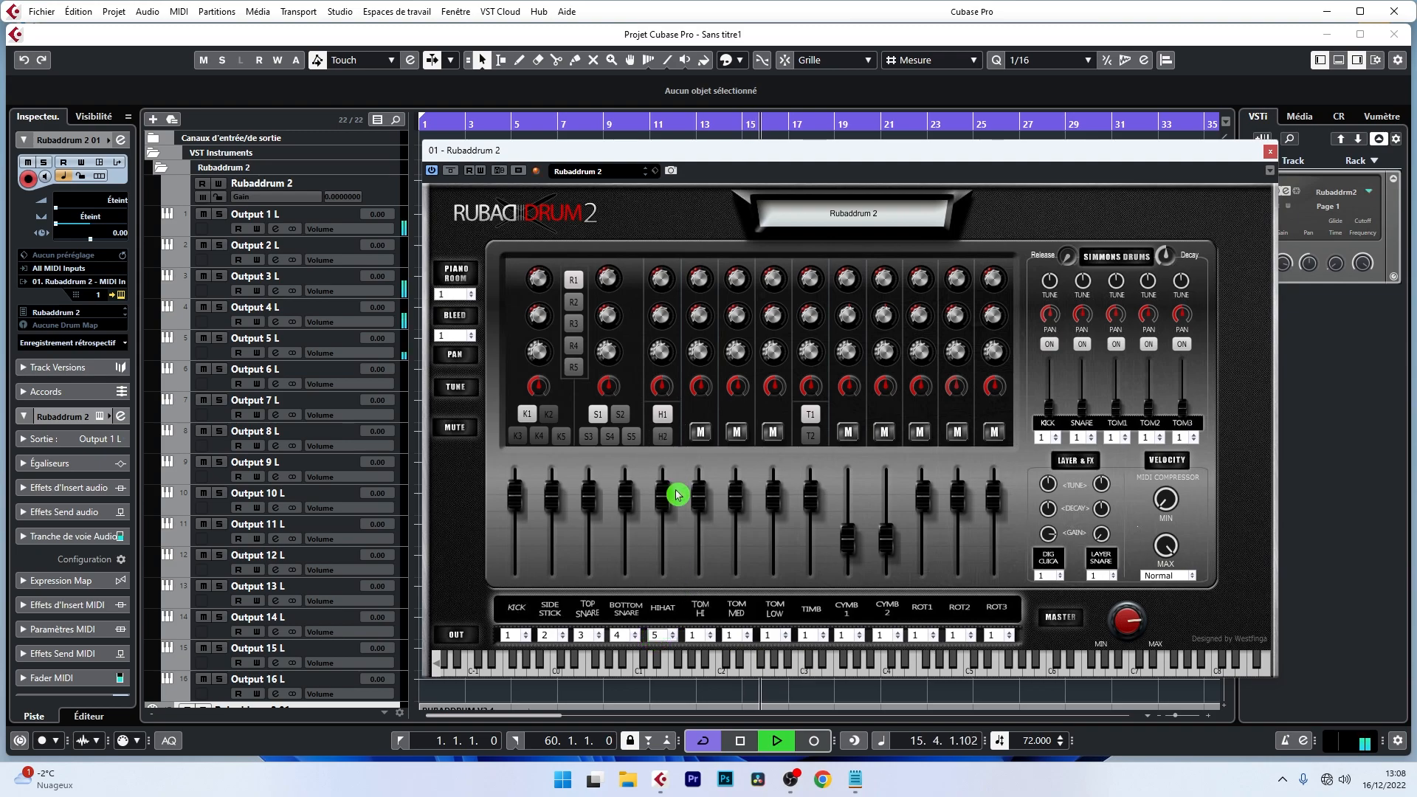
left_click(692, 636)
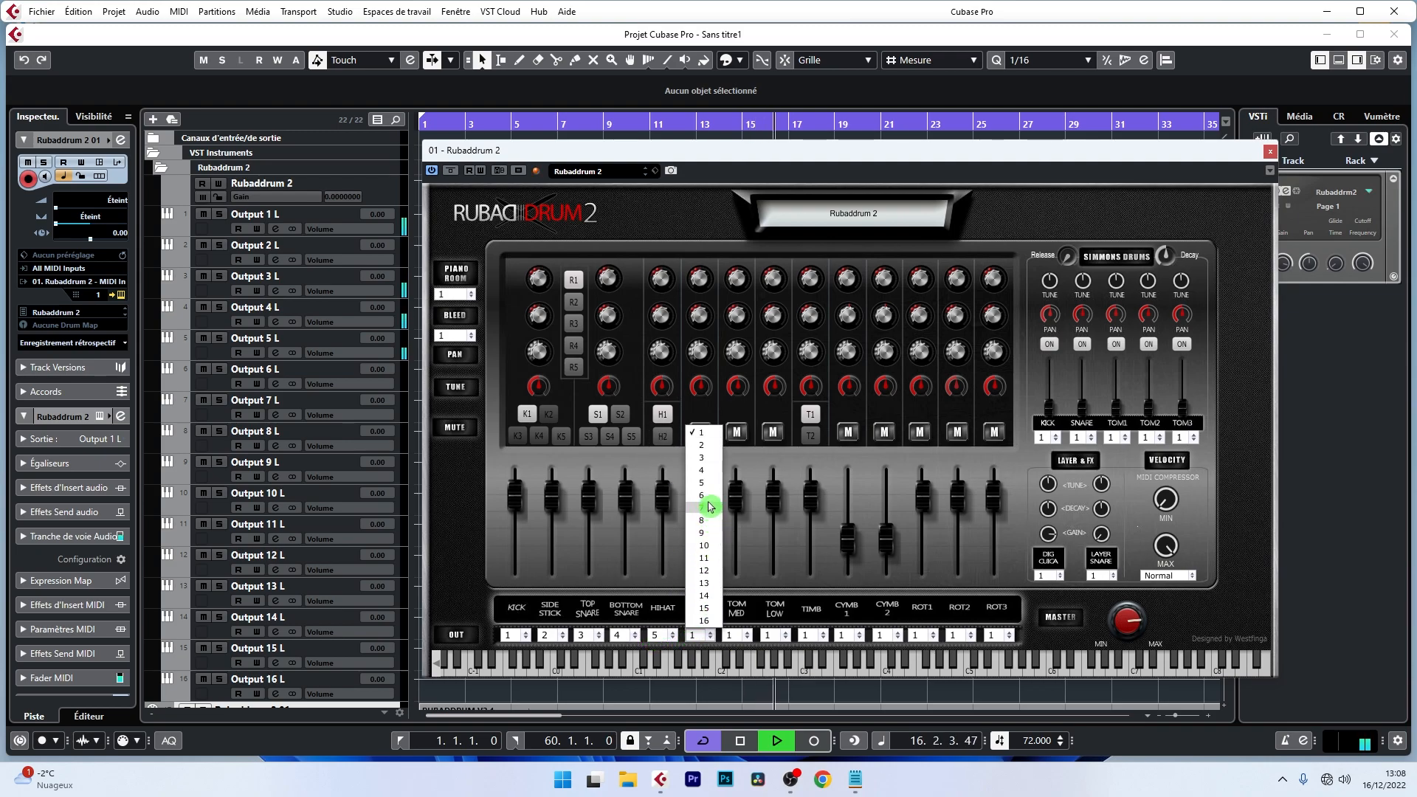
left_click(707, 496)
left_click(733, 637)
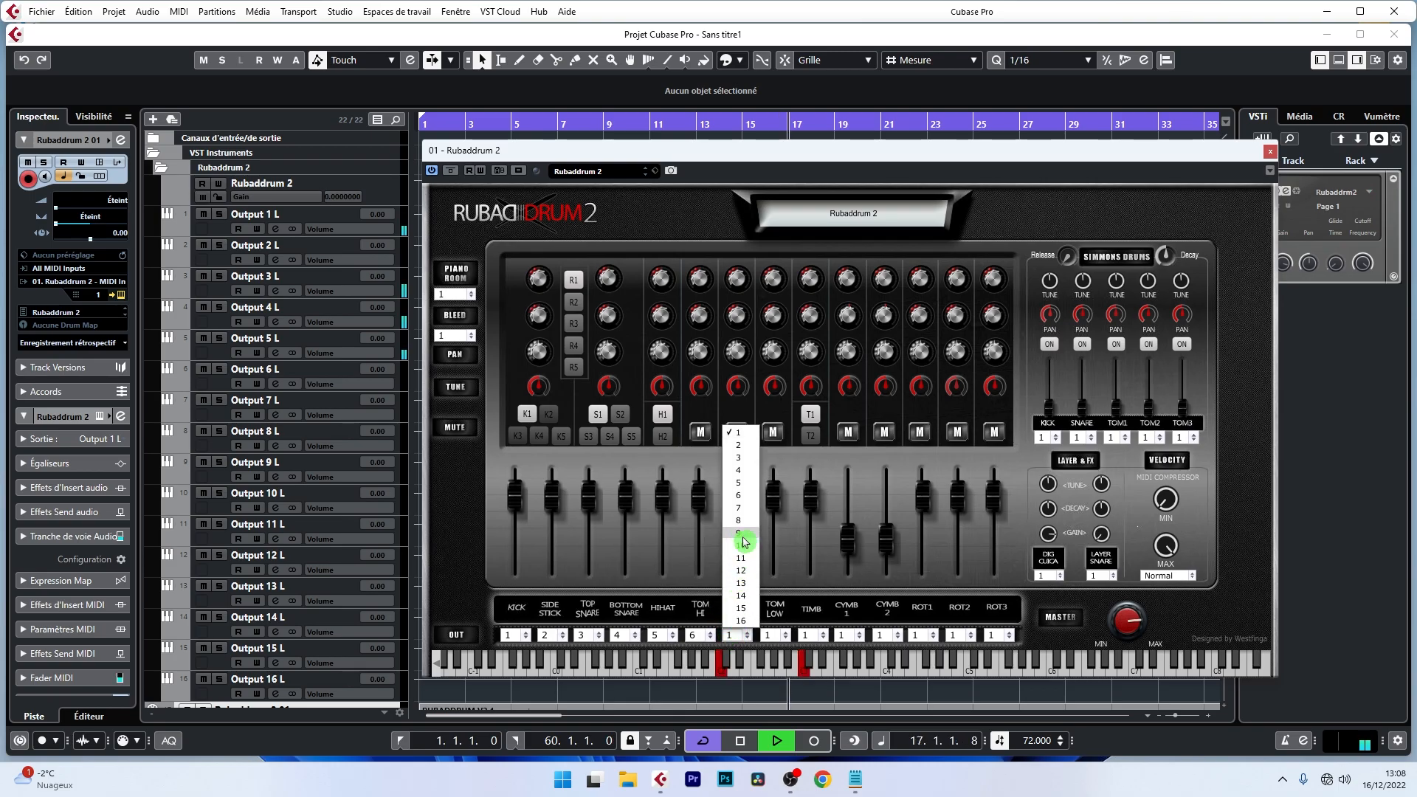
left_click(739, 508)
left_click(768, 636)
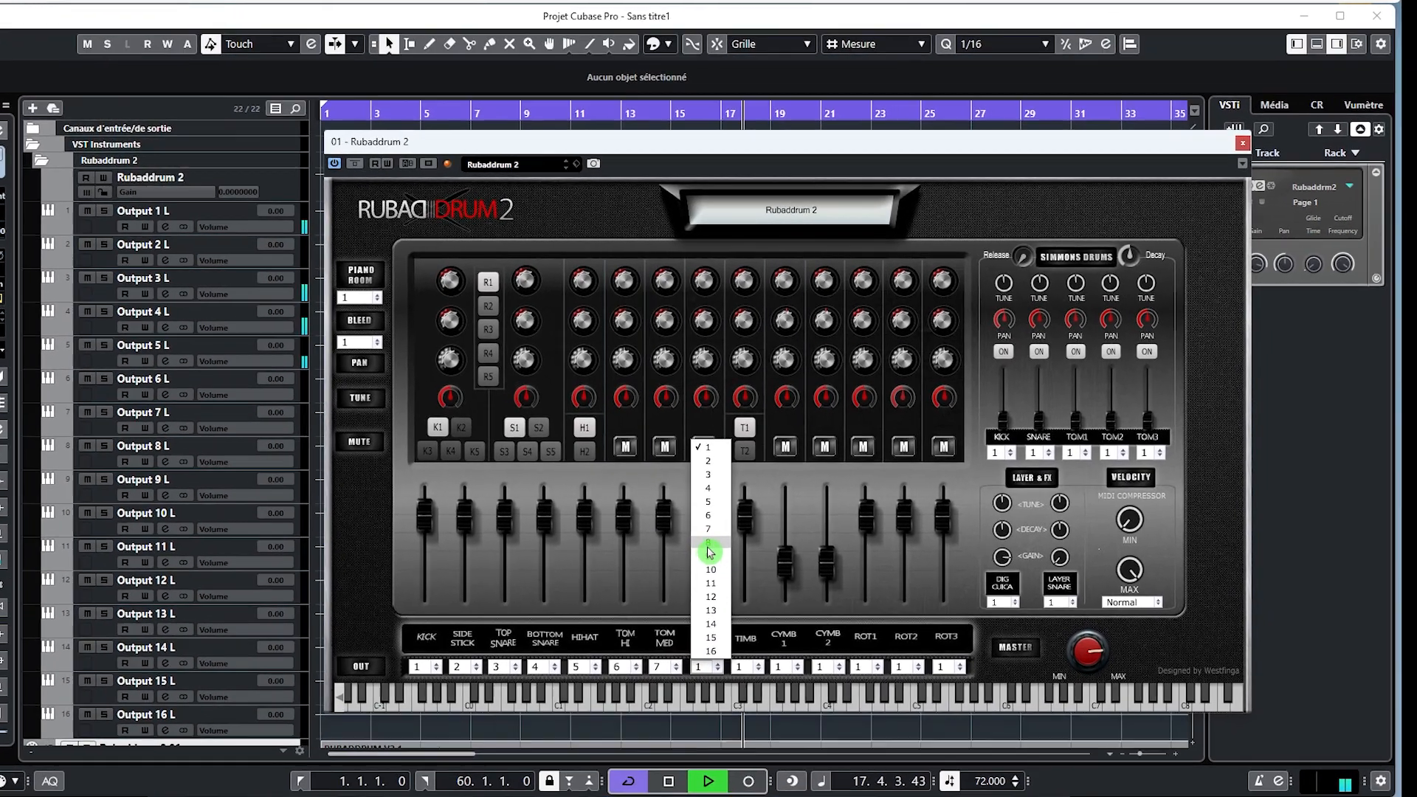
left_click(778, 521)
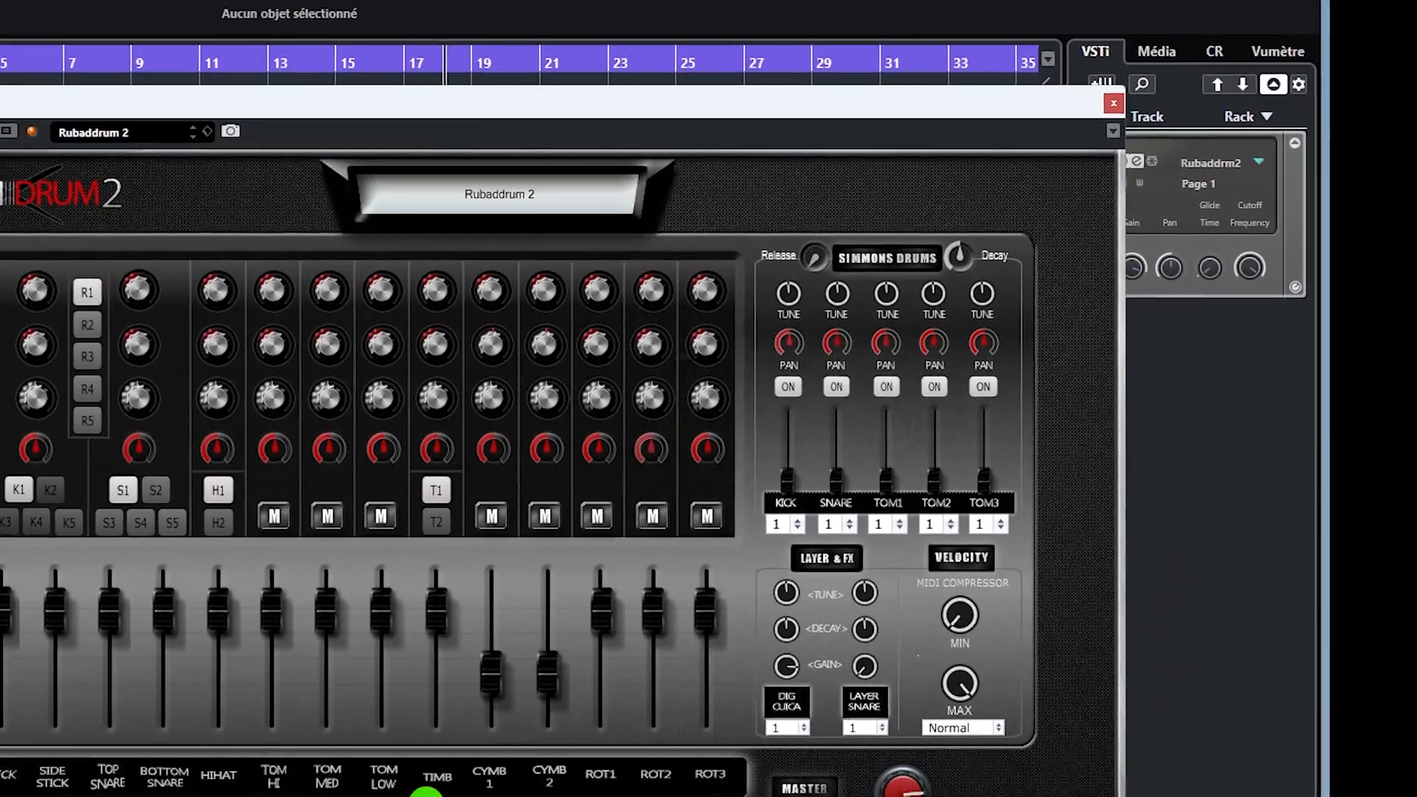
Assign Timb to output 9, Cymb 1 to output 10 and Cymb 2 to output 11
left_click(590, 739)
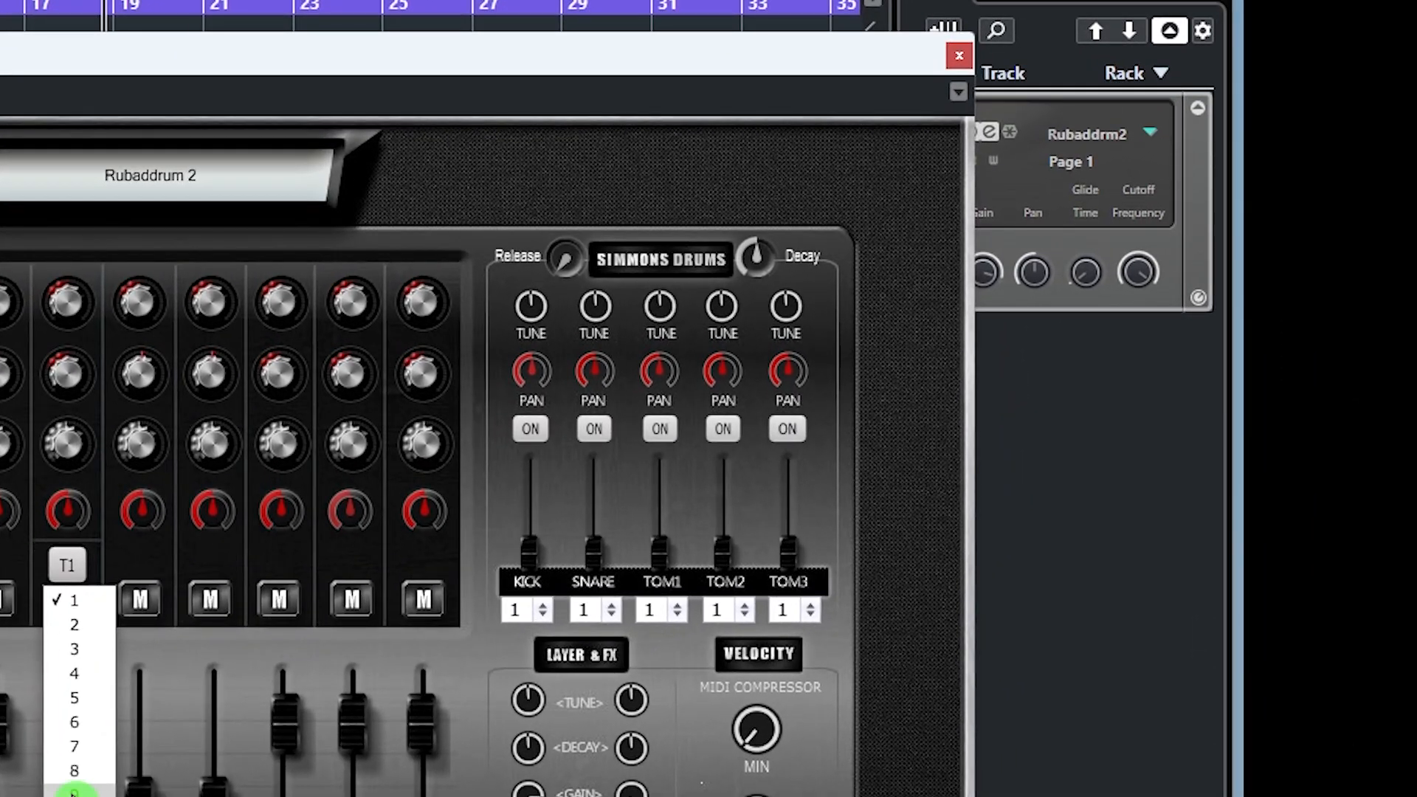
left_click(71, 775)
left_click(141, 599)
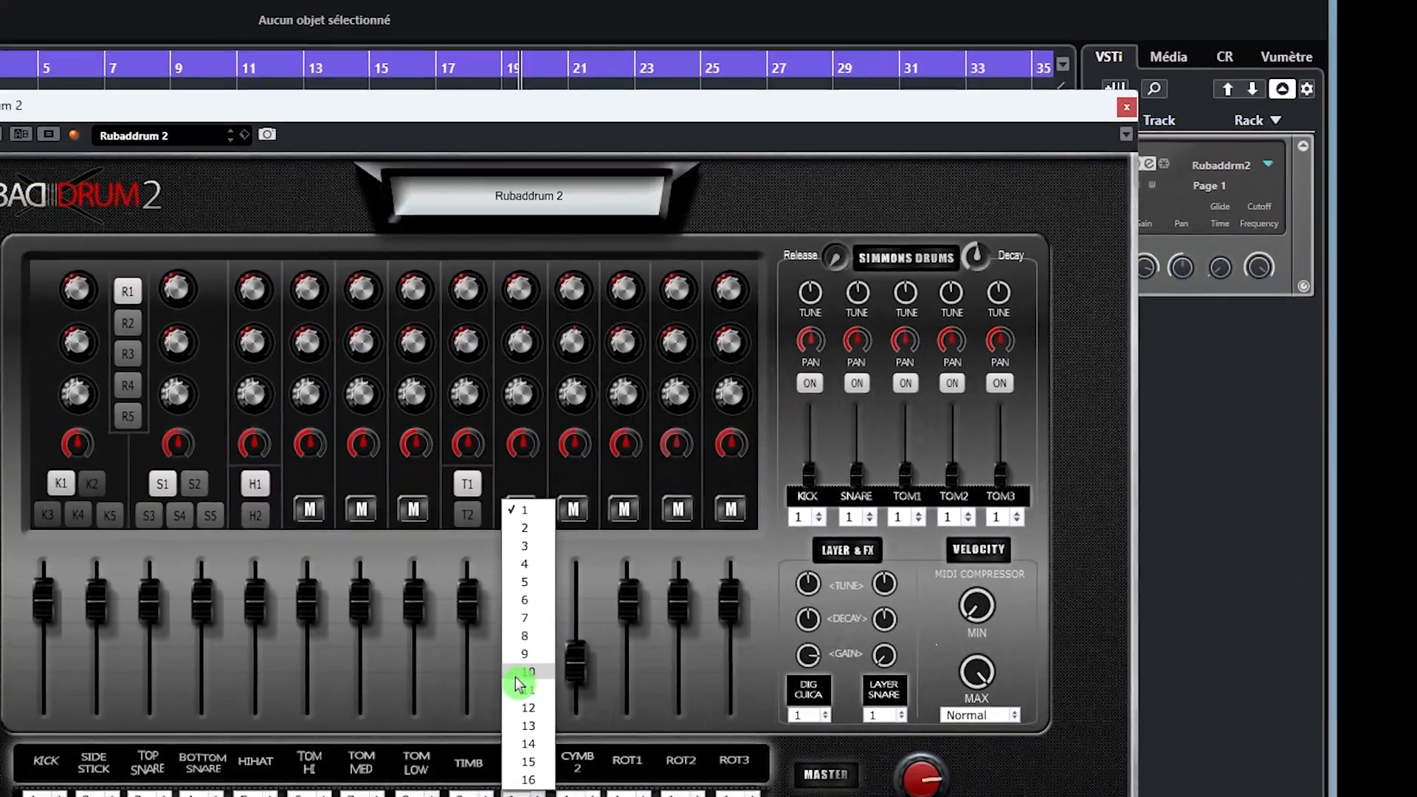
left_click(278, 769)
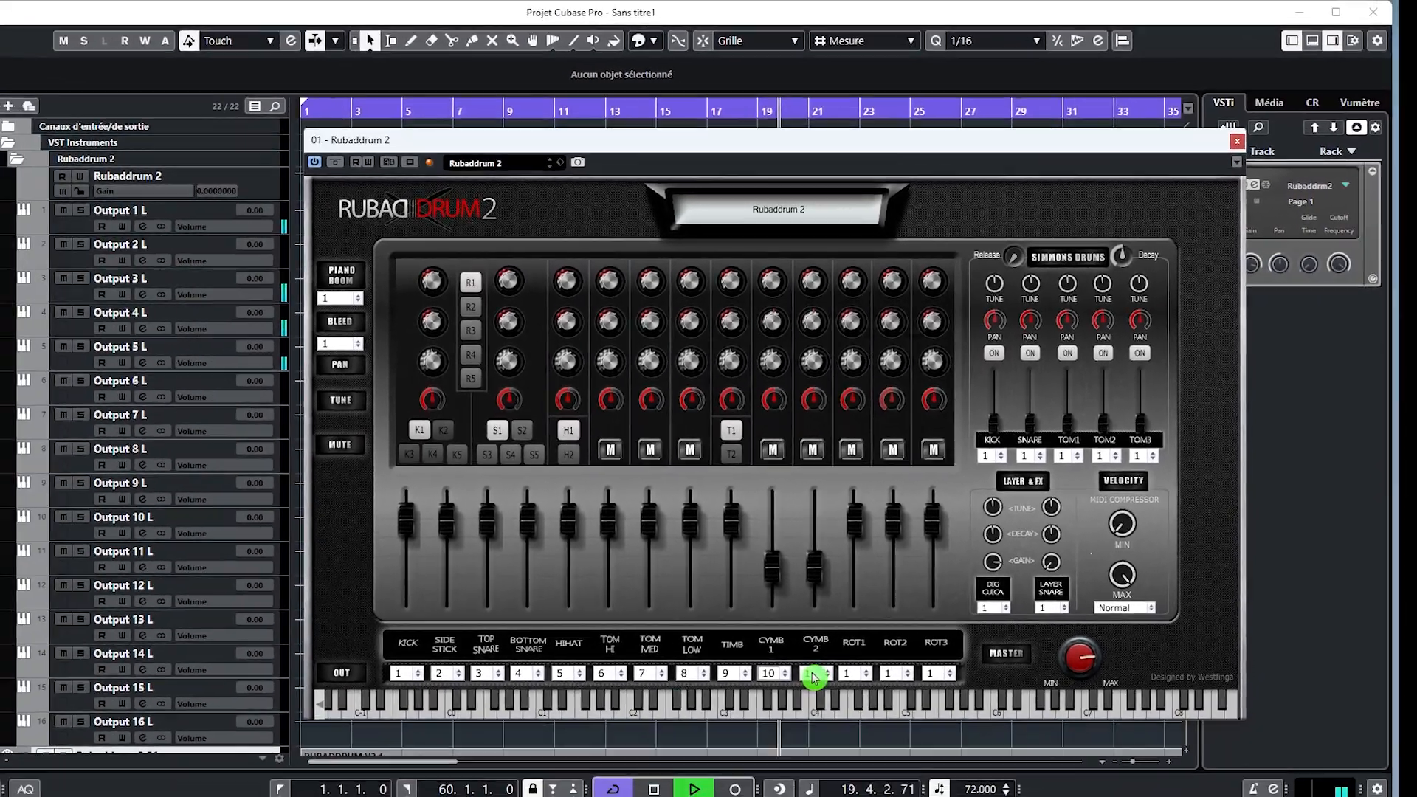
left_click(814, 674)
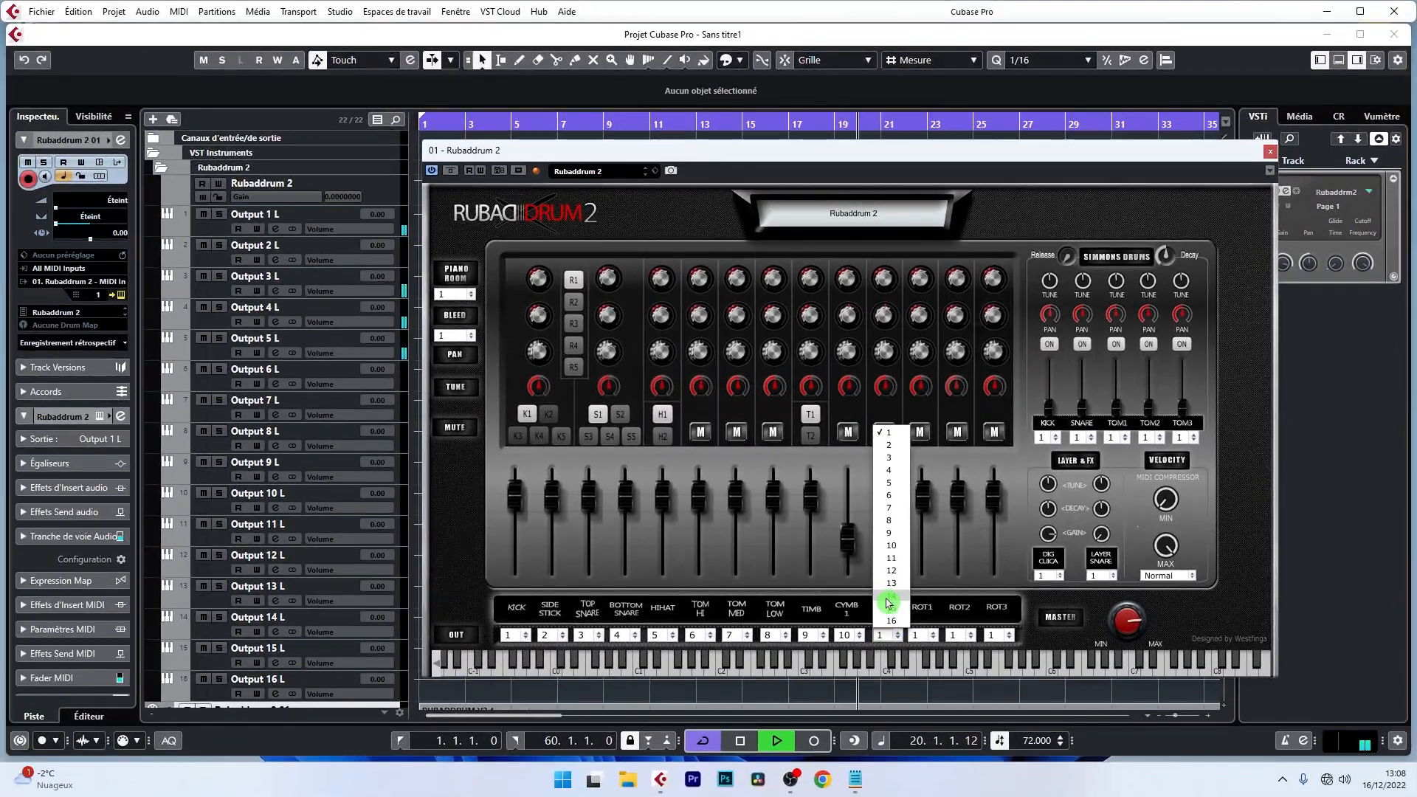
left_click(824, 595)
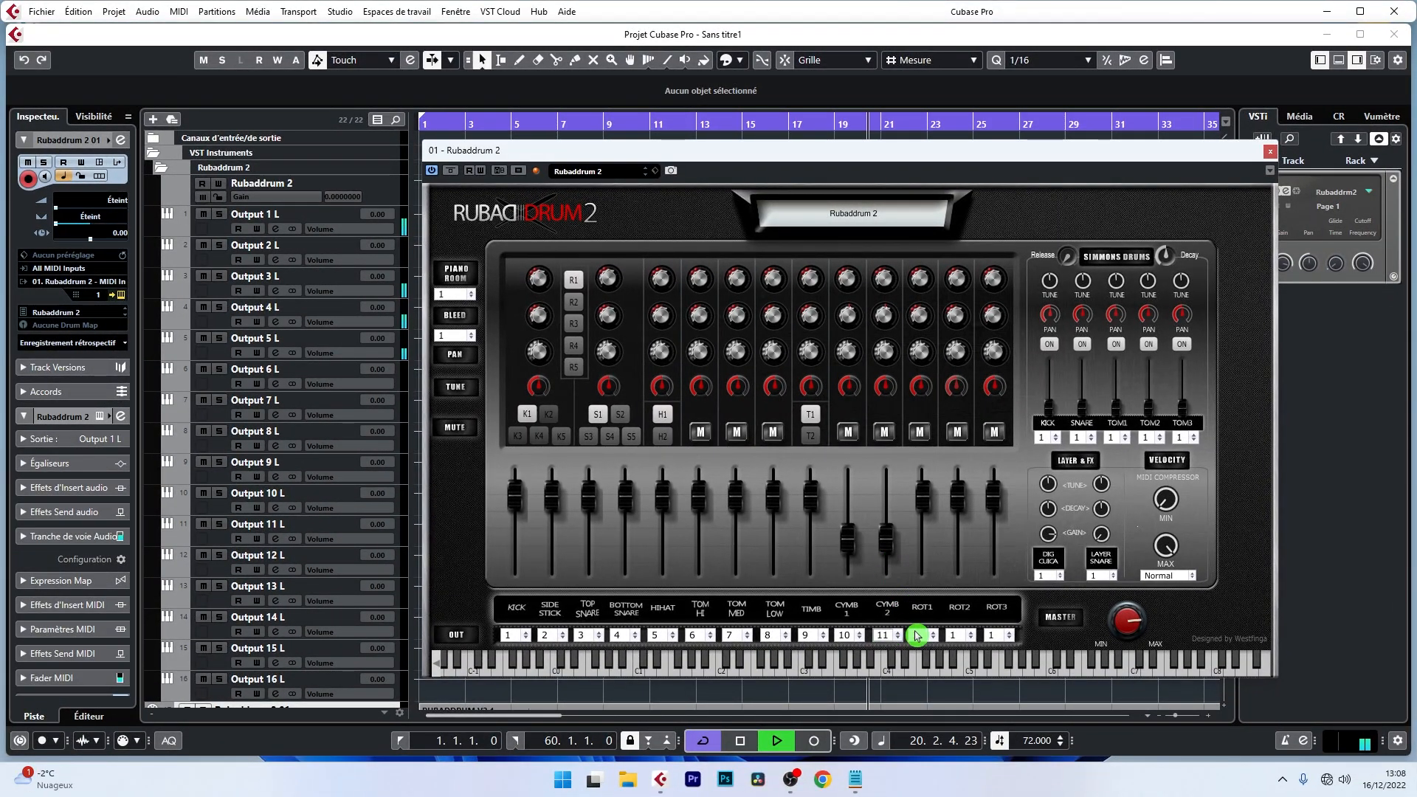
Assign Rot1 to output 12, Rot2 to output 13 and Rot3 to output 14
left_click(917, 634)
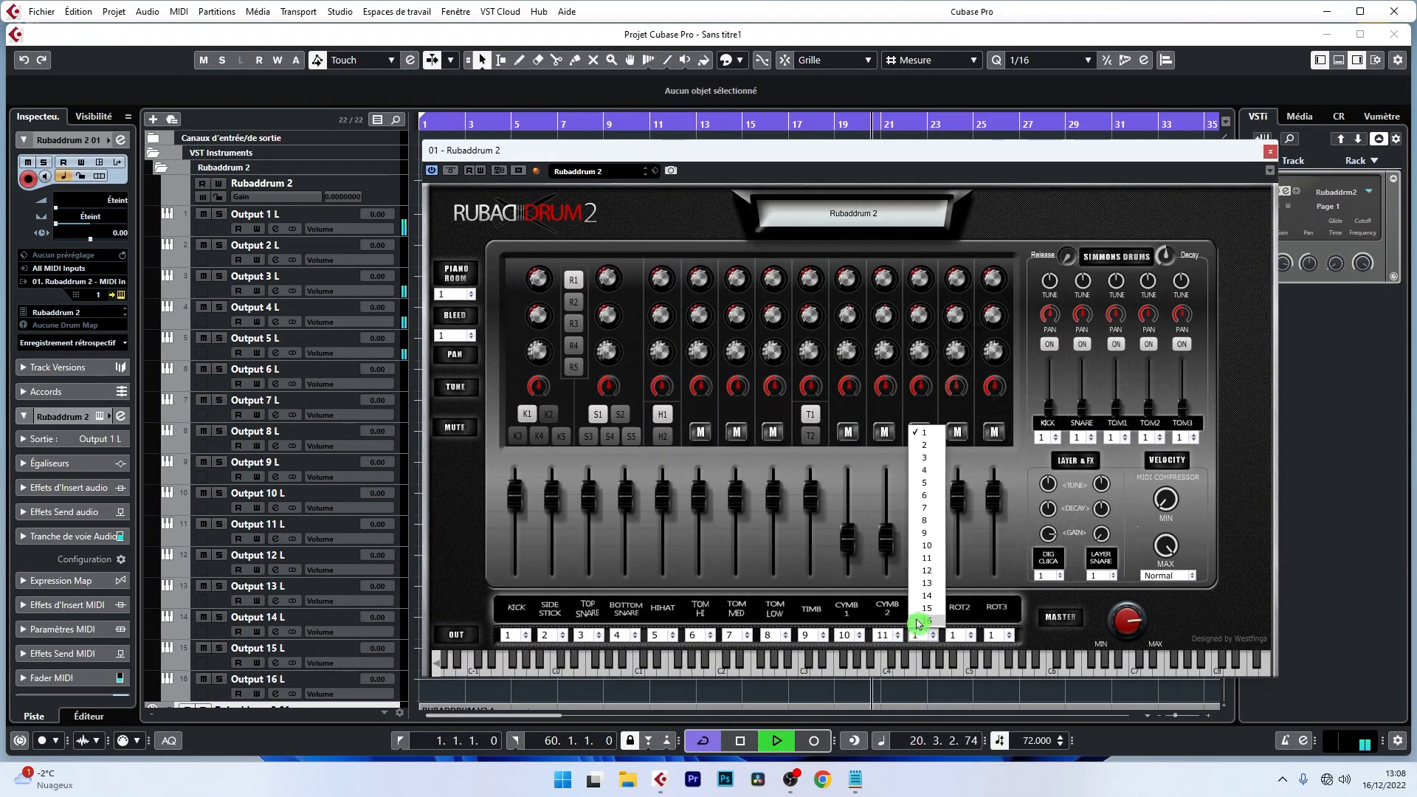
left_click(920, 580)
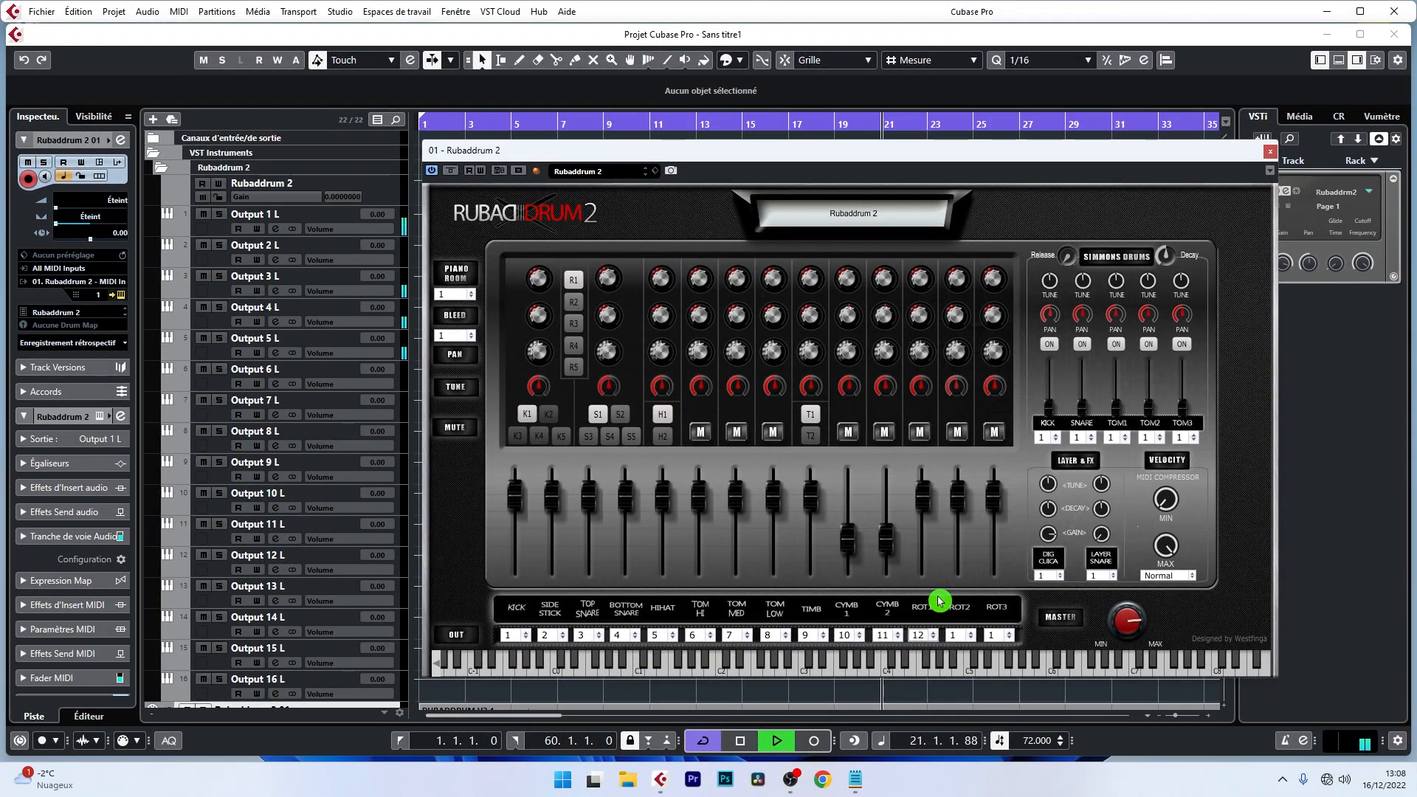
left_click(956, 635)
left_click(963, 591)
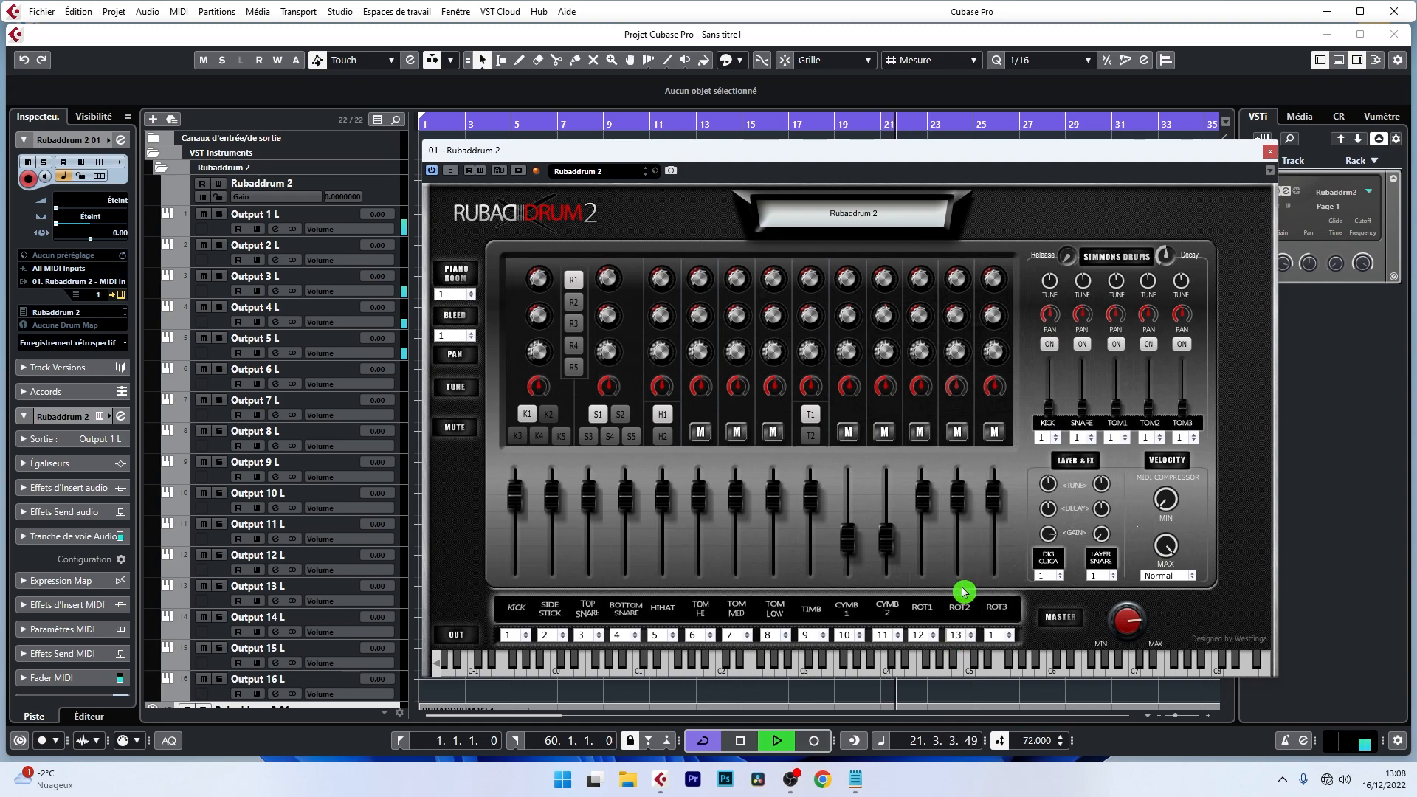
left_click(995, 635)
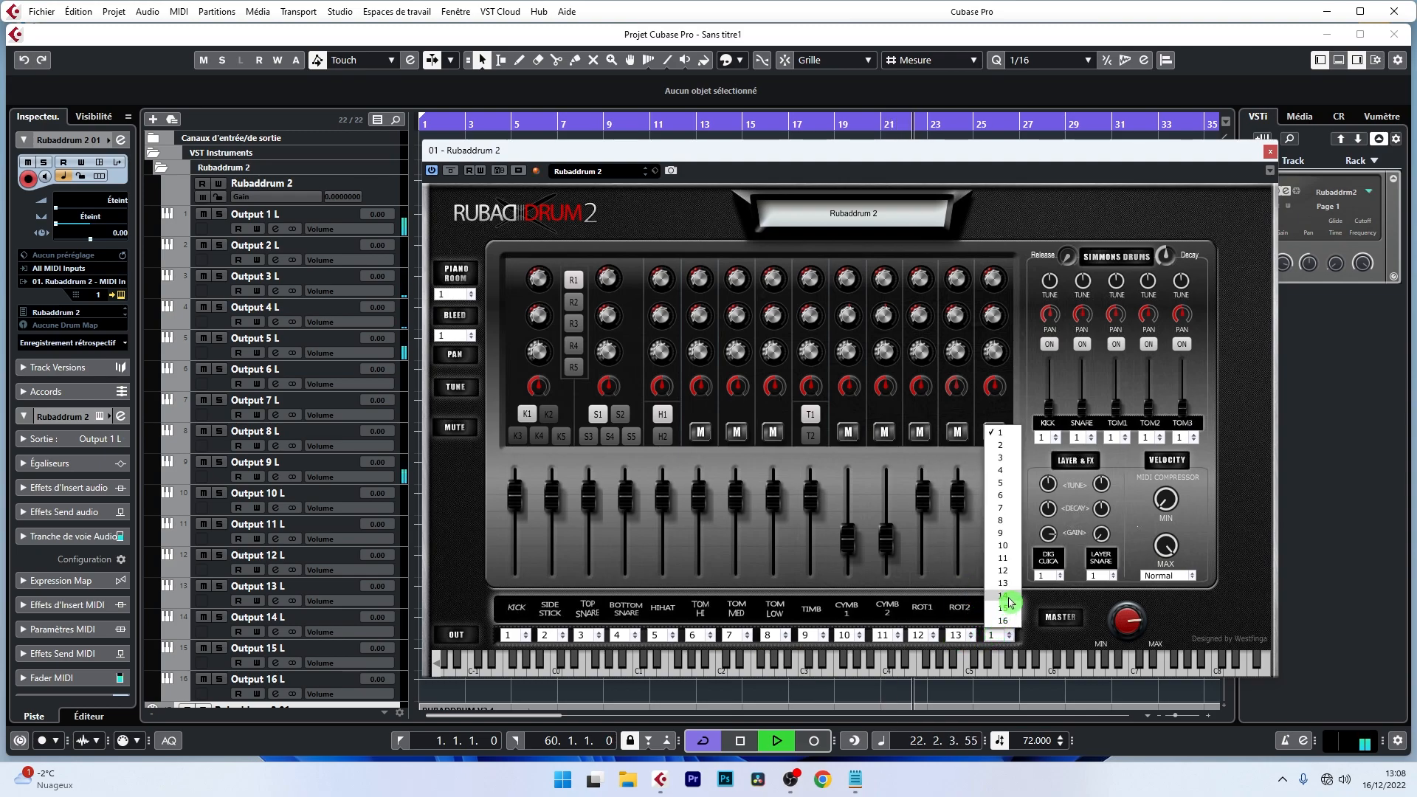
left_click(1010, 599)
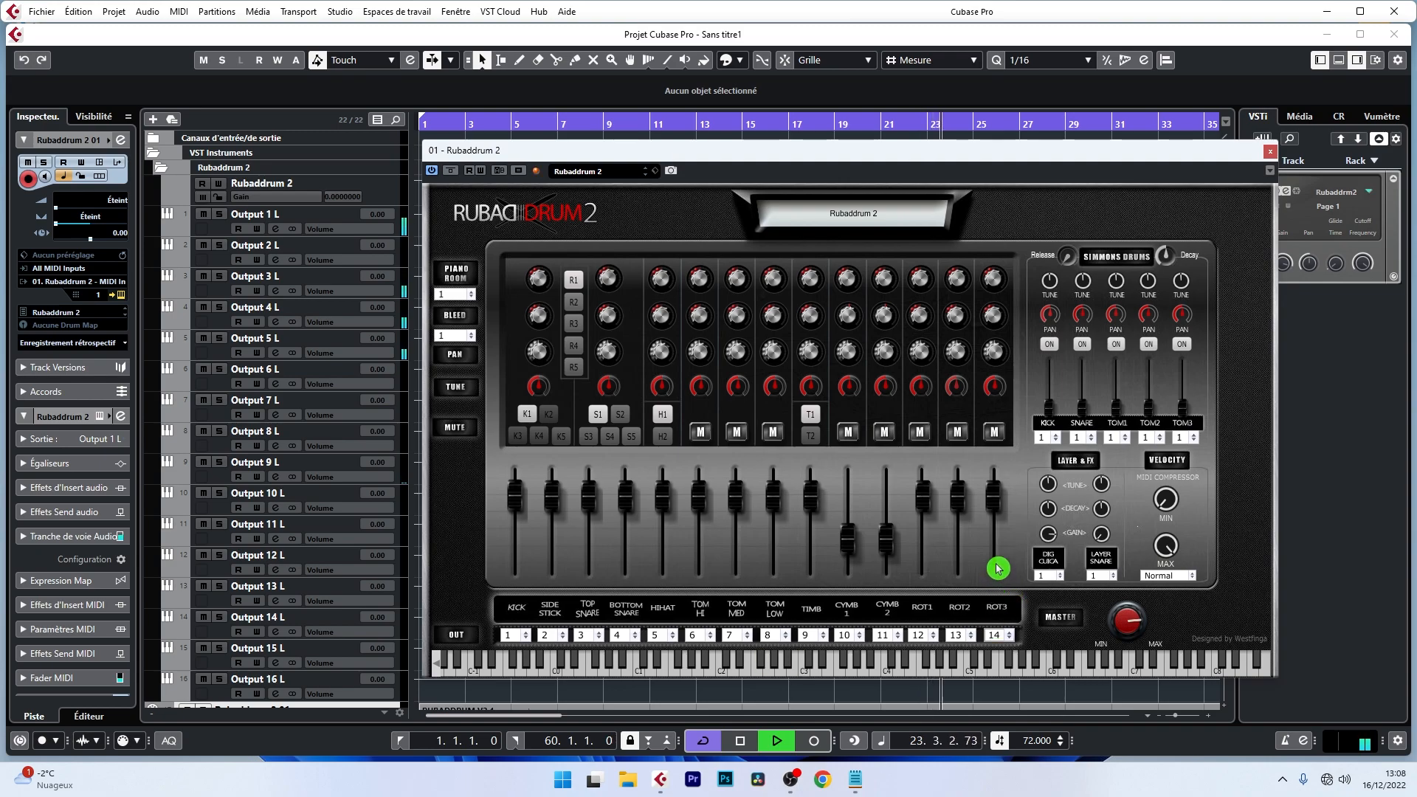
Close the plug-in editor and check the level meters of the separate Rubaddrum 2 output channels in the MixConsole
left_click(1270, 151)
key("F3")
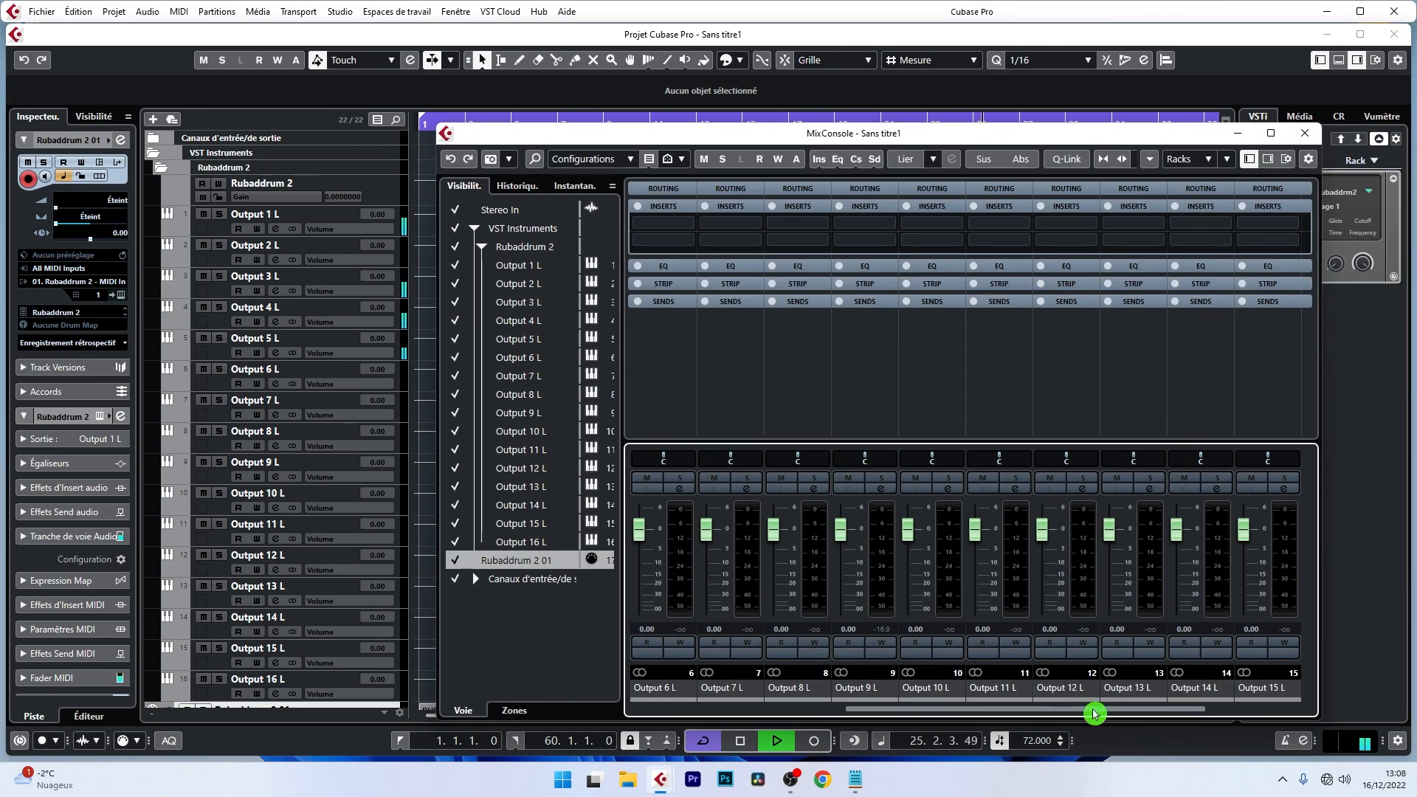
left_click_drag(1091, 714, 793, 722)
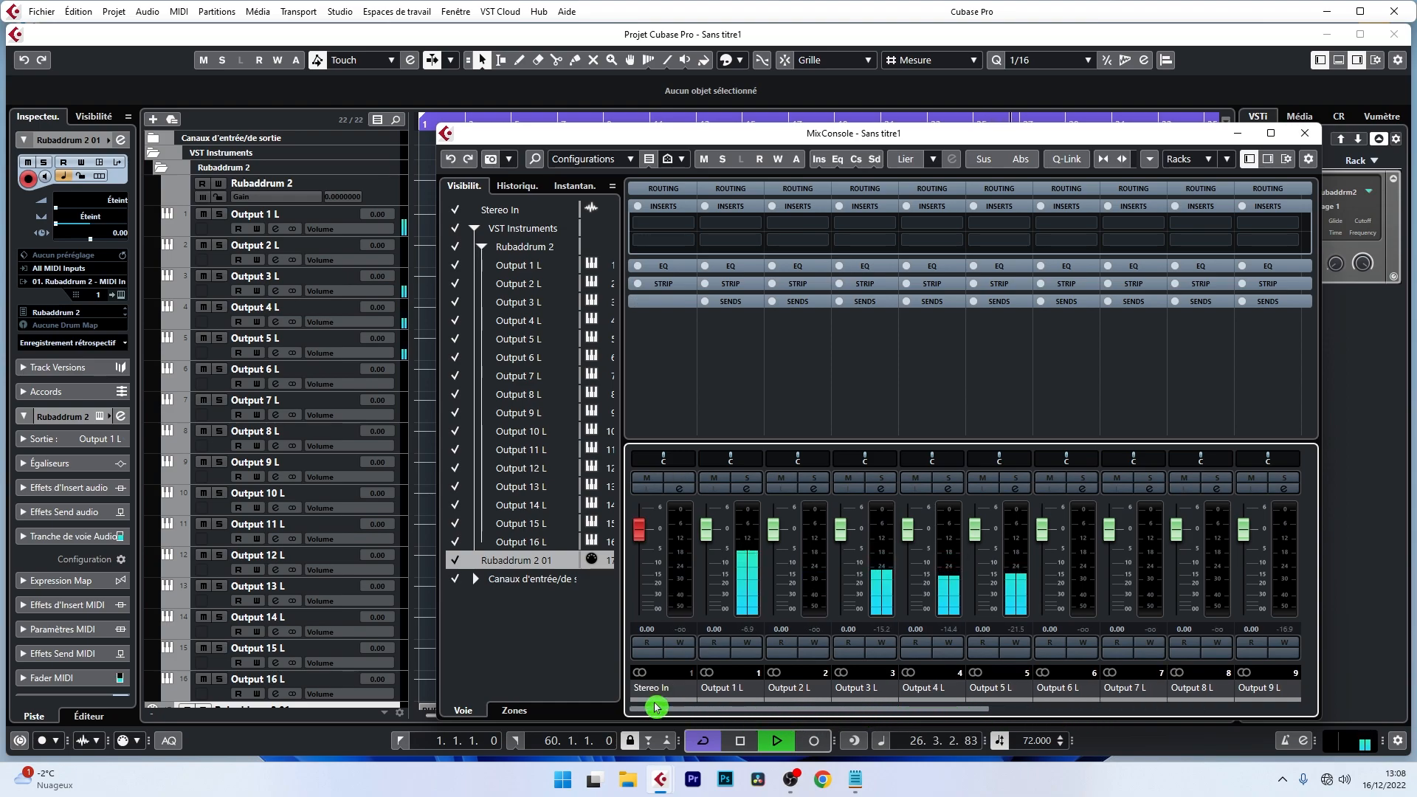